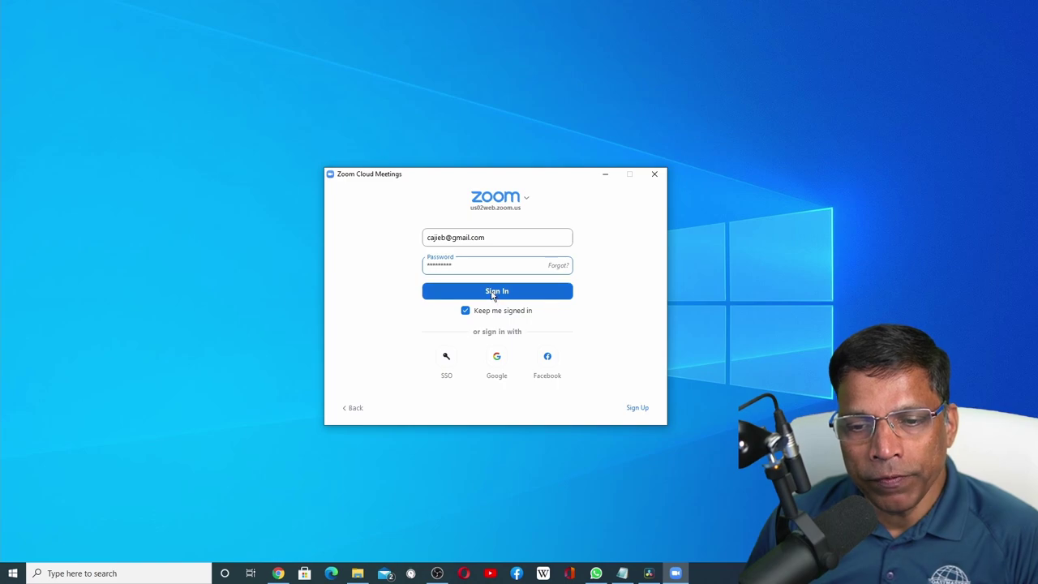
# - Sign in to Zoom and confirm through Check for Updates that version 5.7.3 is current
pyautogui.click(492, 294)
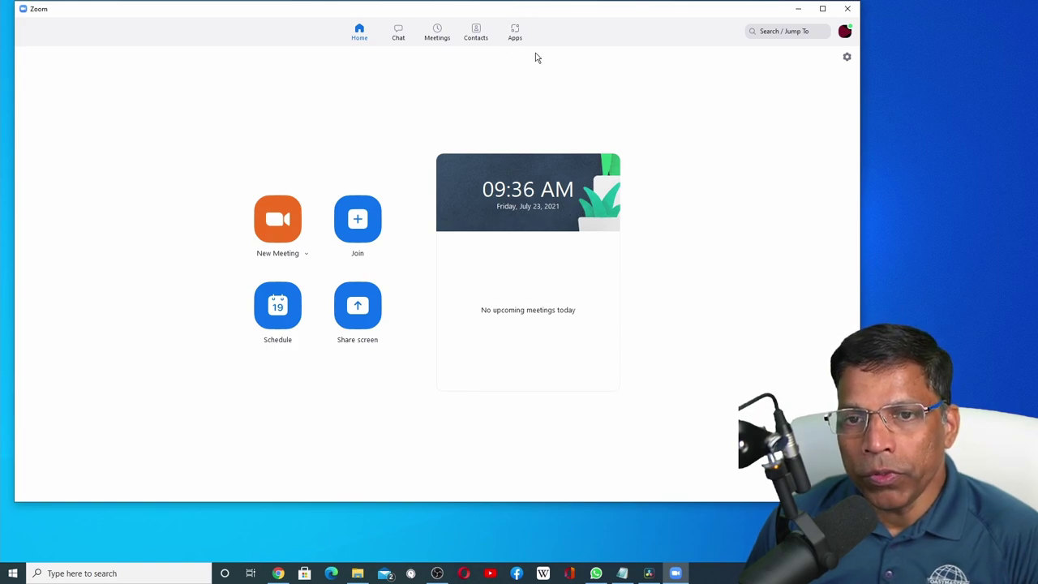
pyautogui.click(844, 33)
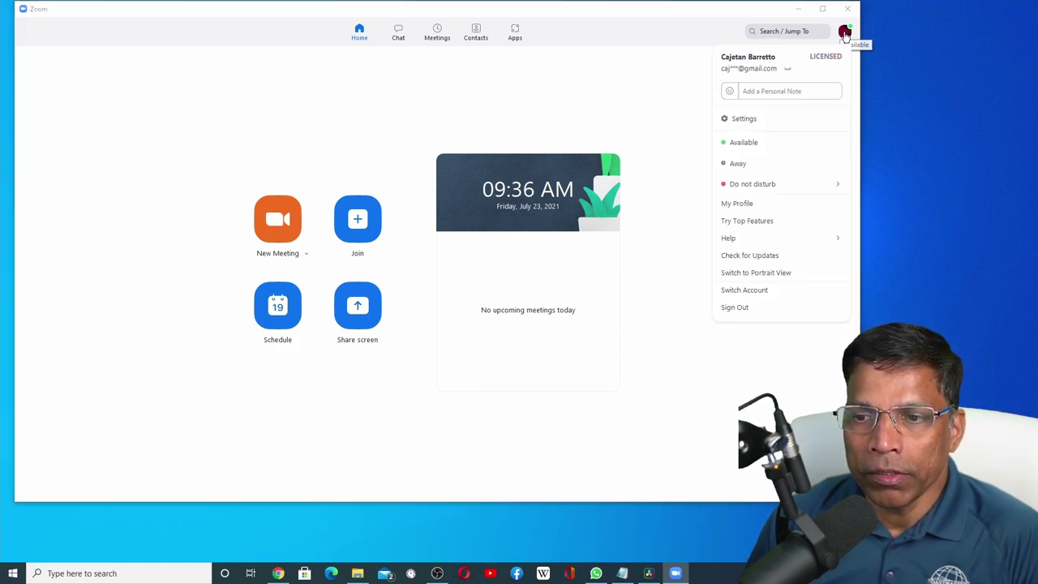
pyautogui.click(764, 257)
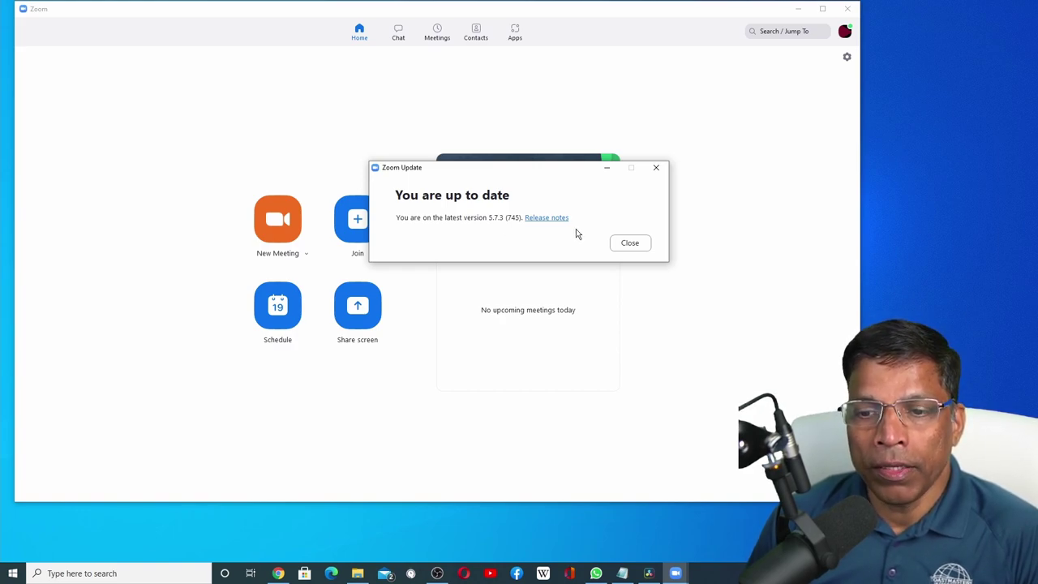
pyautogui.click(631, 244)
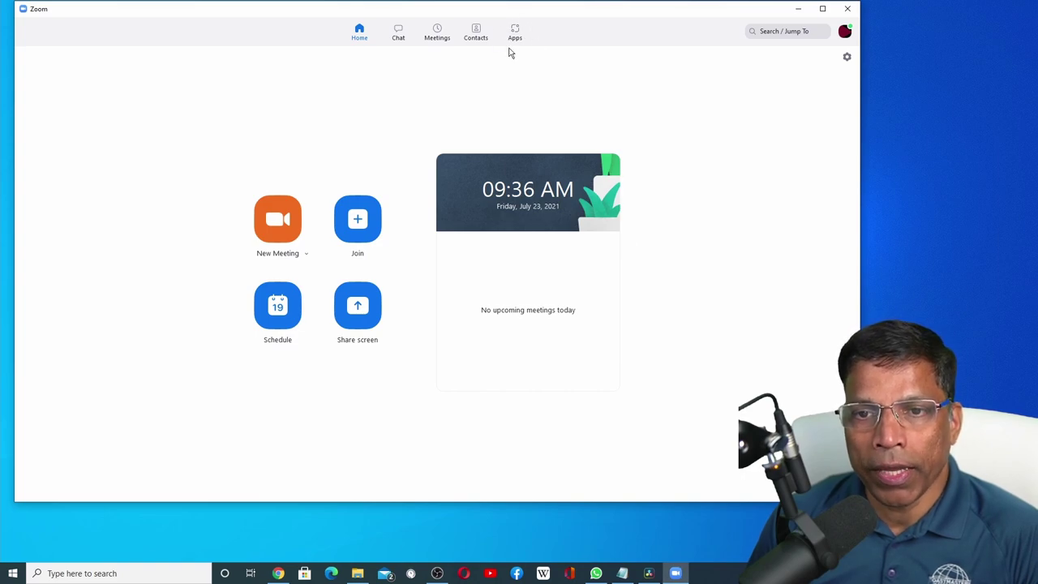
# - Compare the My Apps and Discover lists, then open the Zoom Apps category on the App Marketplace
pyautogui.click(516, 40)
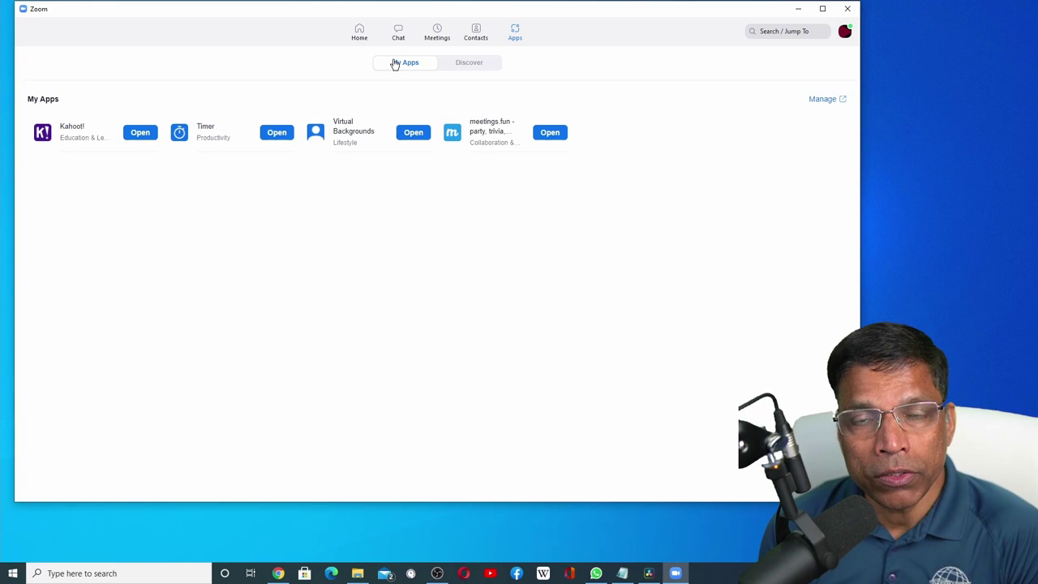
pyautogui.click(470, 63)
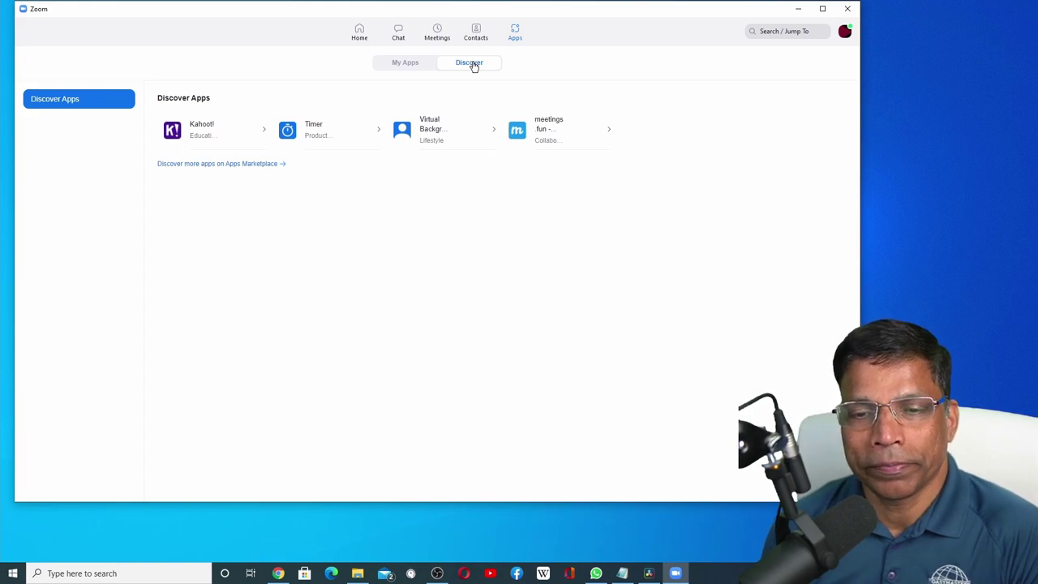
pyautogui.click(405, 65)
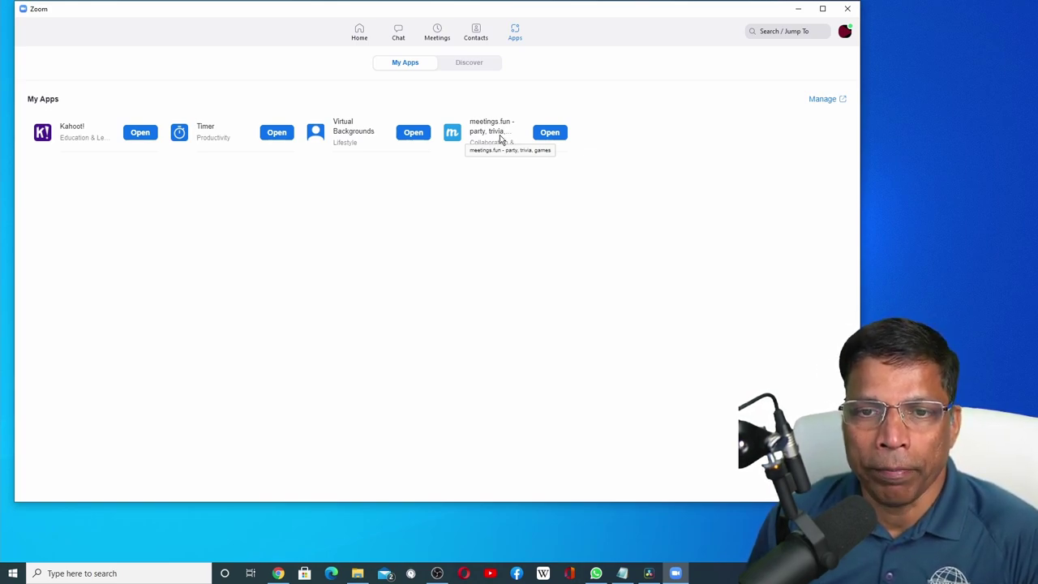
pyautogui.click(478, 64)
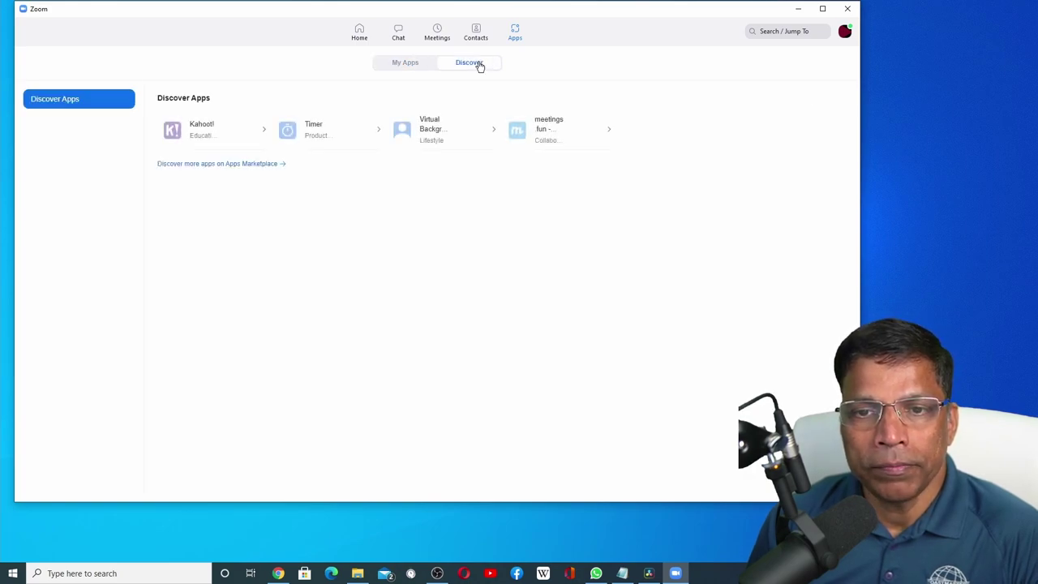
pyautogui.click(239, 167)
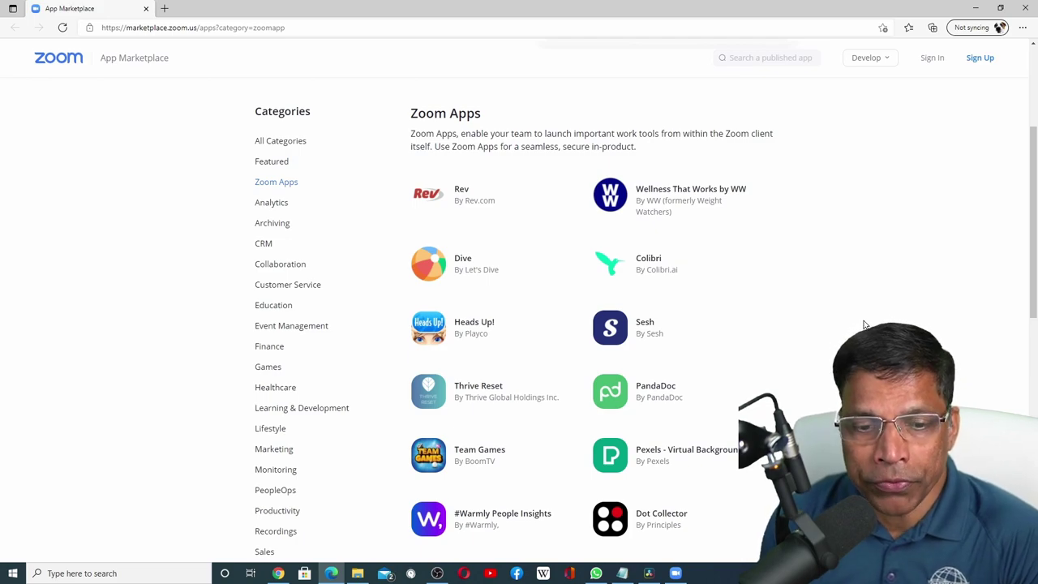
pyautogui.click(272, 204)
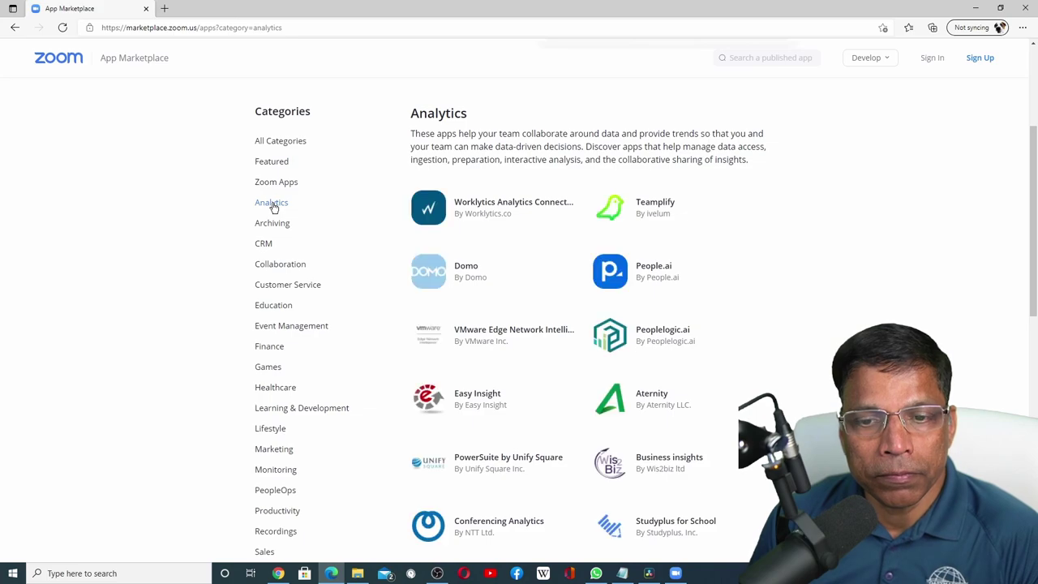
pyautogui.click(266, 246)
pyautogui.click(288, 284)
pyautogui.click(750, 58)
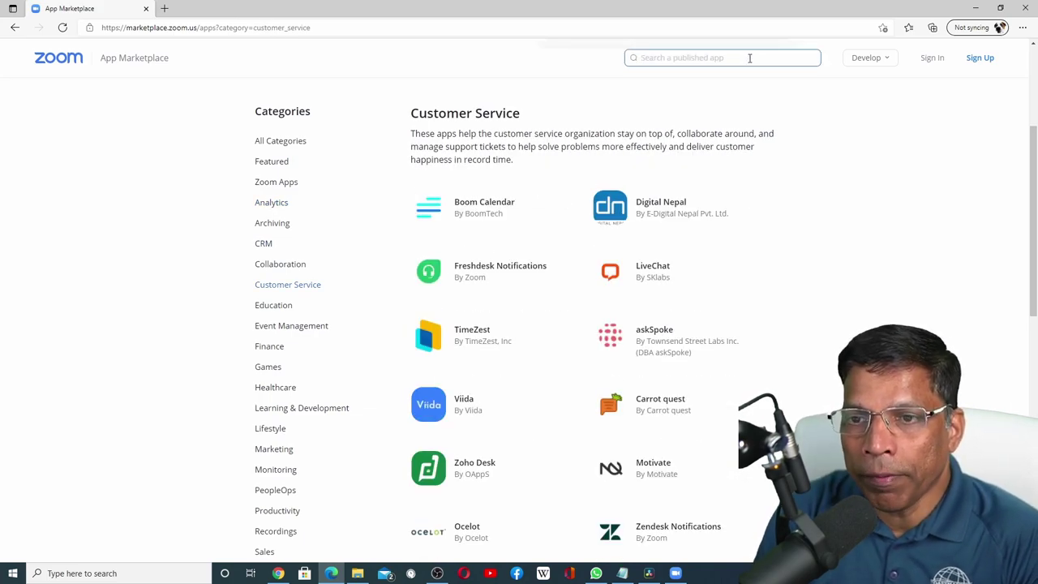
pyautogui.write('menti')
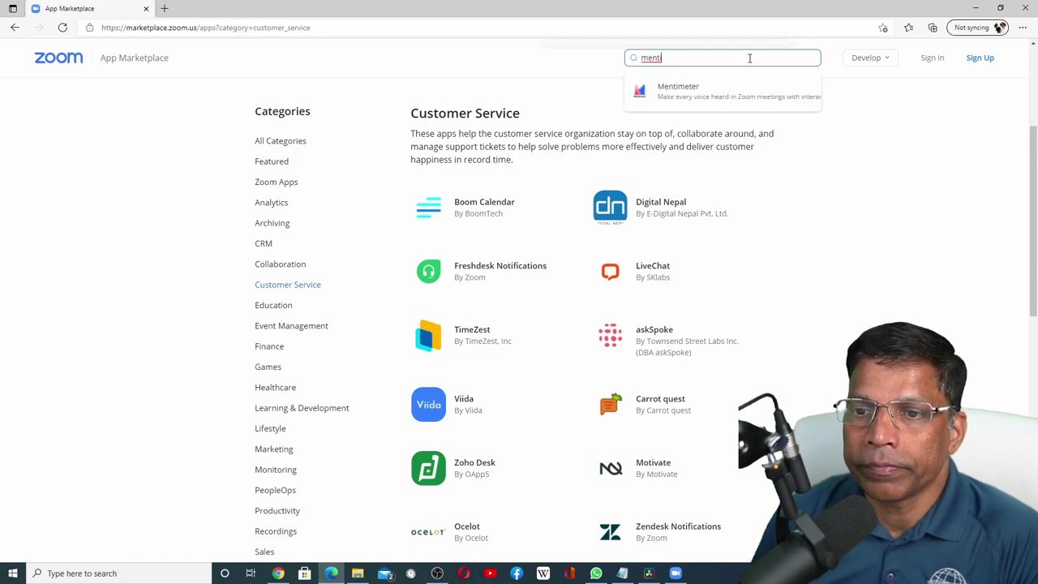
pyautogui.click(276, 184)
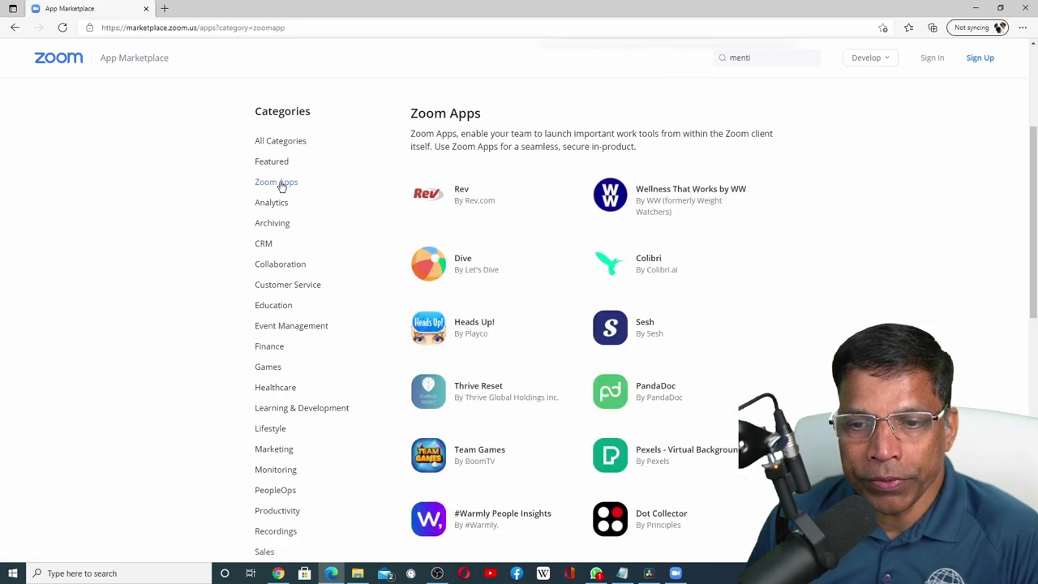
pyautogui.scroll(-6, 674, 222)
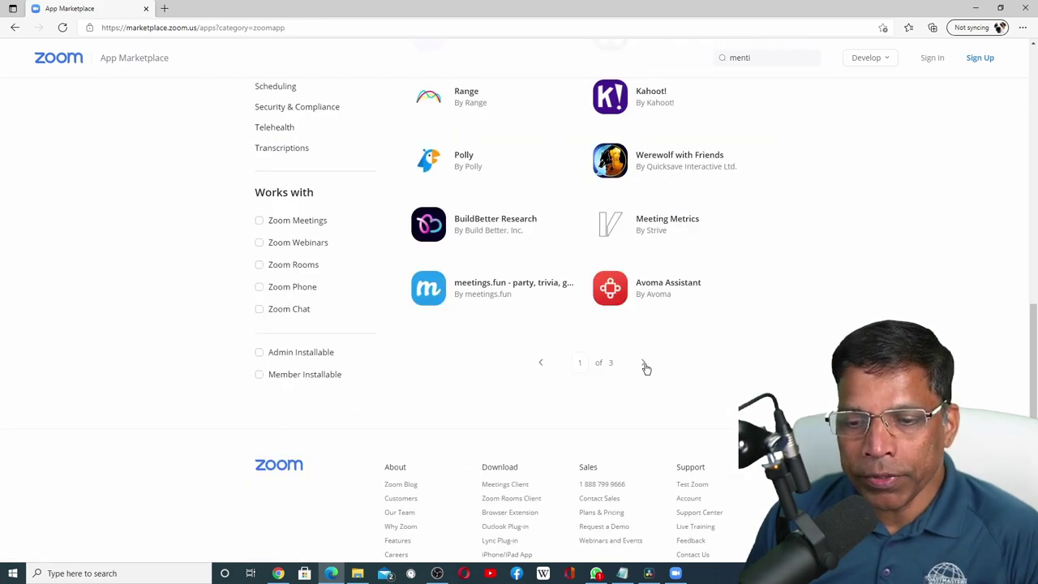
pyautogui.click(646, 364)
pyautogui.scroll(3, 519, 243)
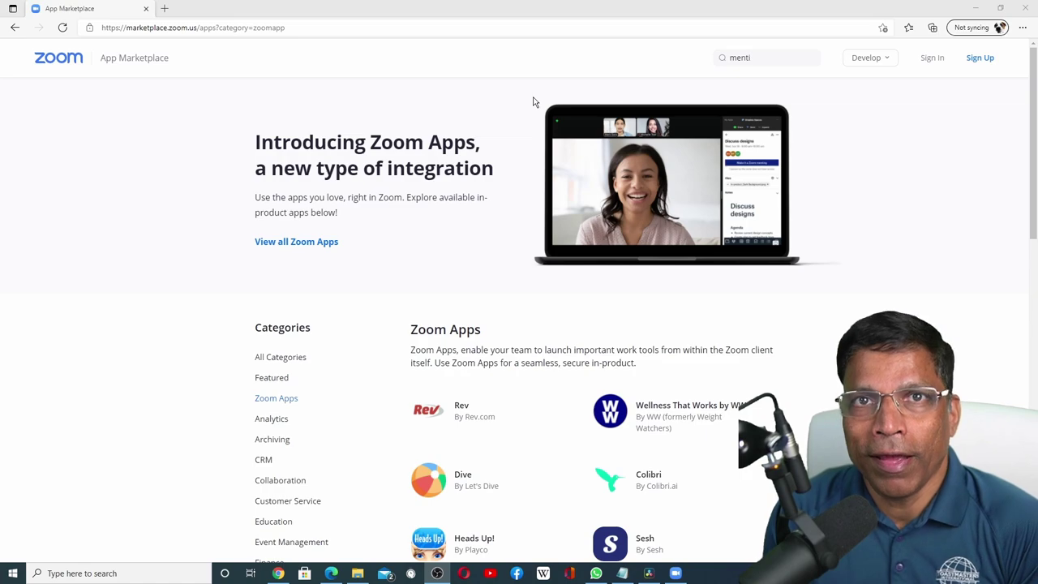
# - Search the Marketplace for 'menti' and open the Mentimeter app page
pyautogui.click(739, 57)
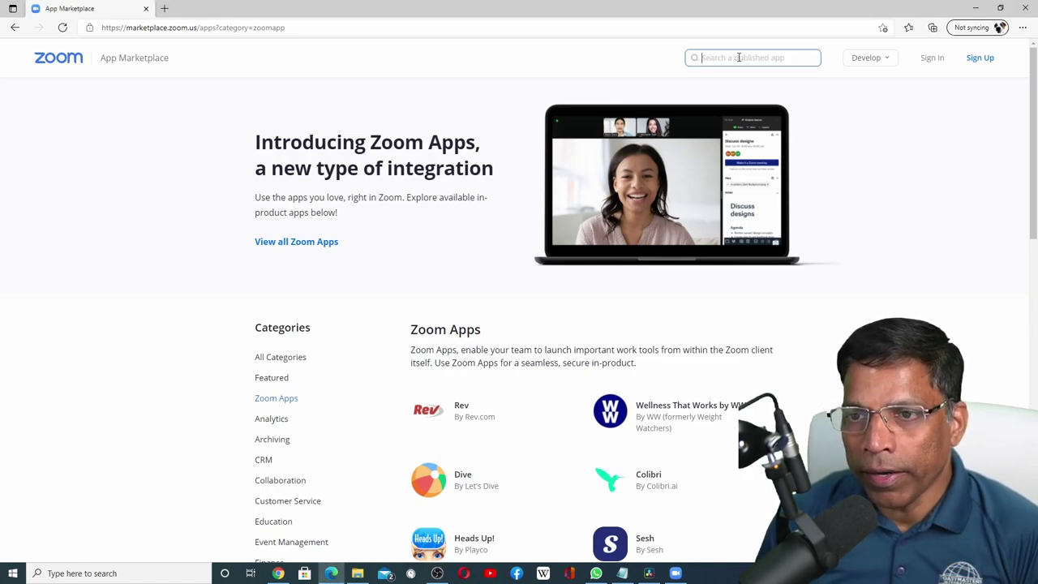
pyautogui.write('menti')
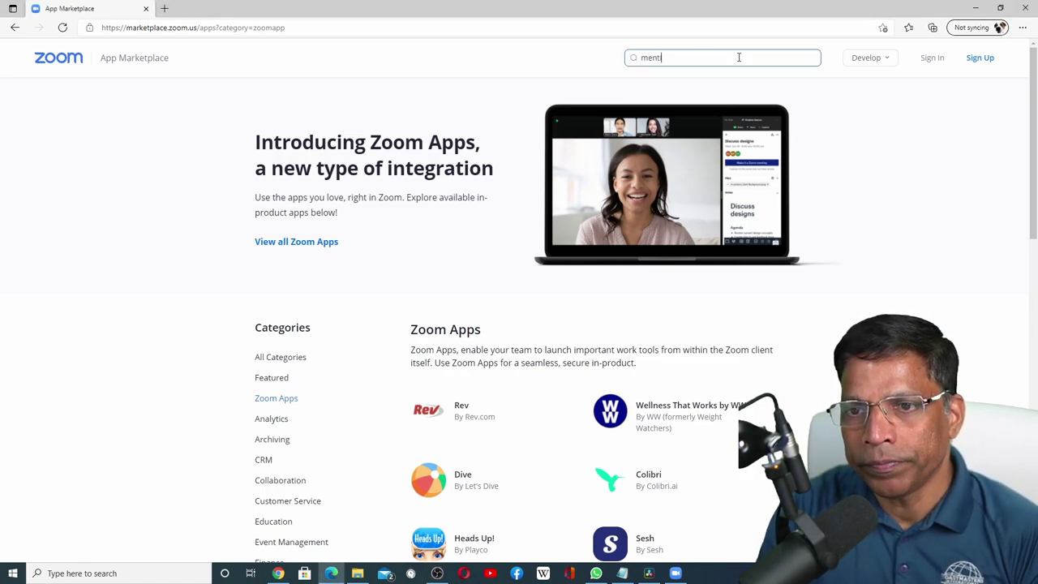
pyautogui.click(680, 91)
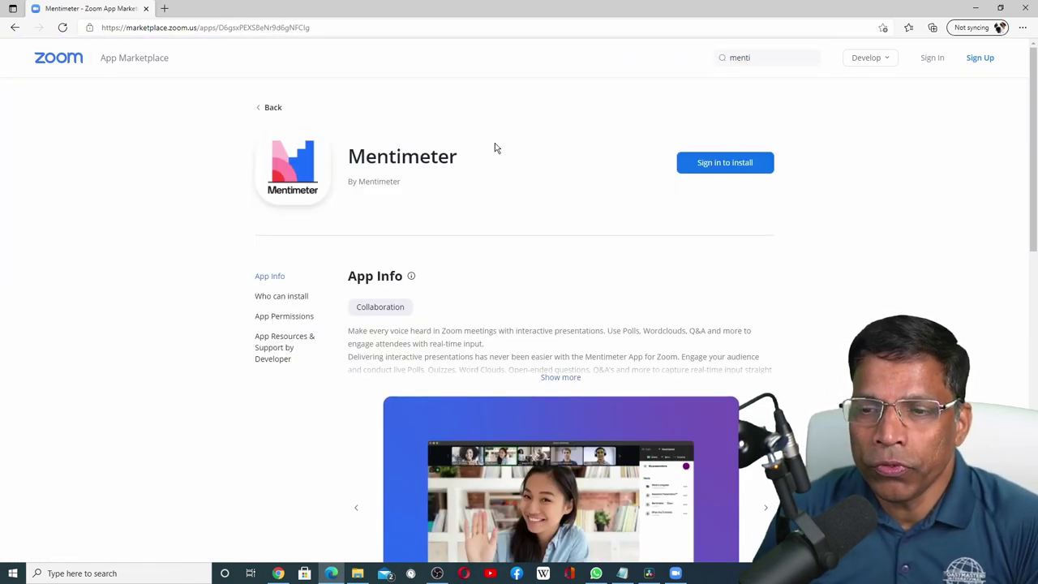
# - Sign in with the saved account e-mail and password, then answer the image-verification challenge
pyautogui.click(717, 166)
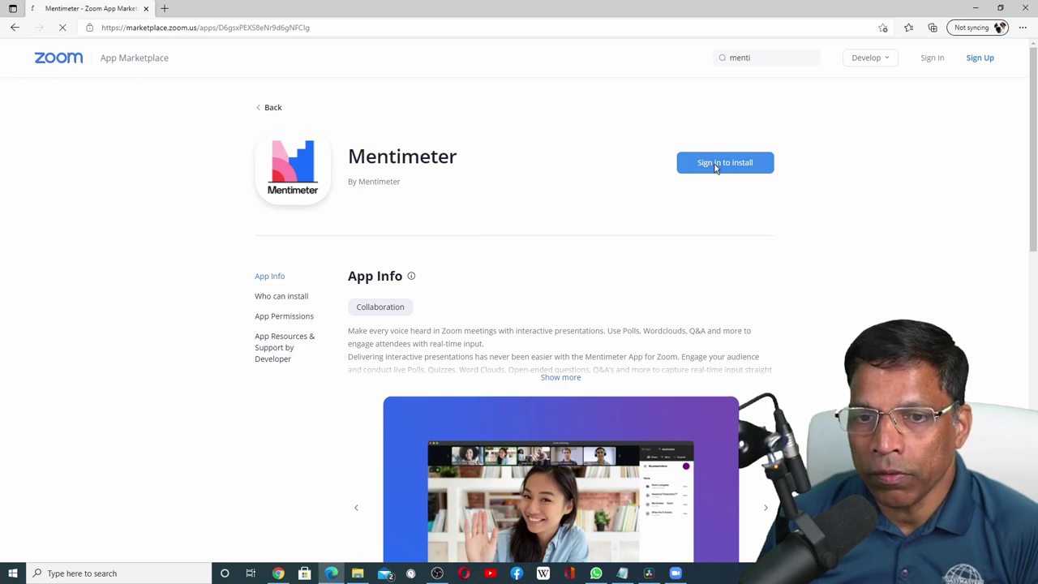
pyautogui.write('cajie')
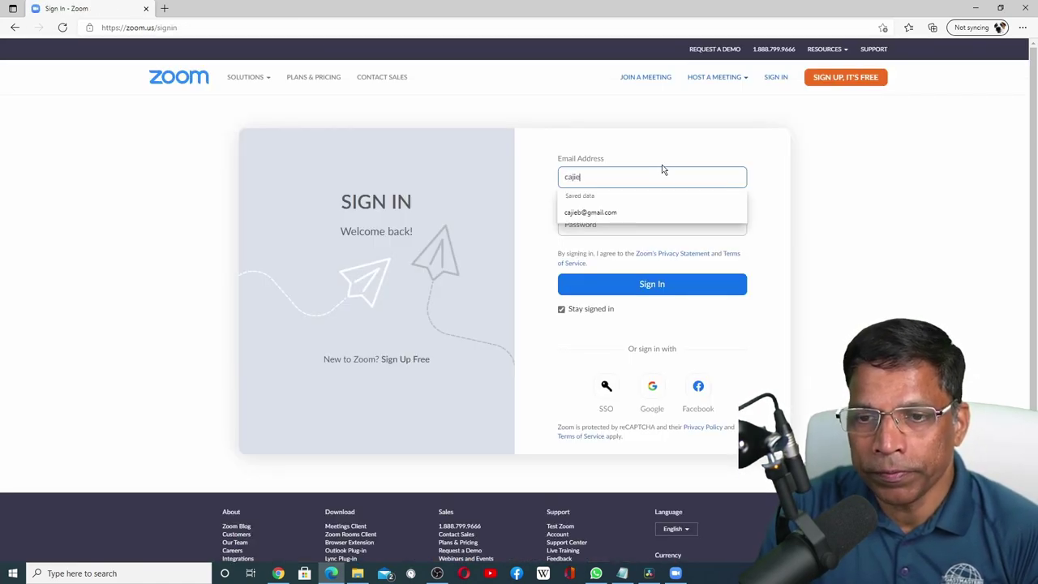
pyautogui.click(649, 213)
pyautogui.click(655, 285)
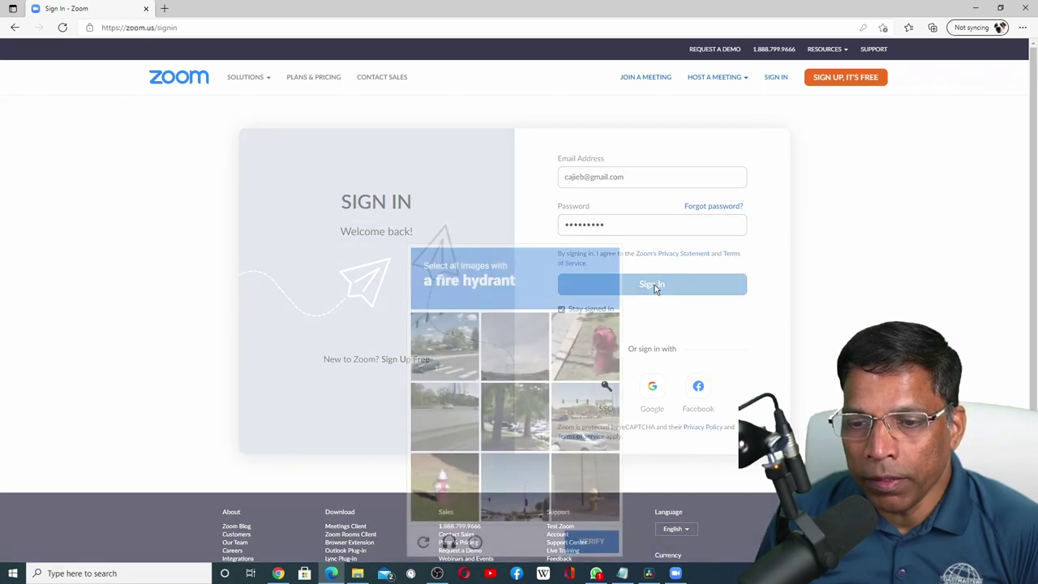
pyautogui.click(584, 345)
pyautogui.click(585, 486)
pyautogui.click(444, 486)
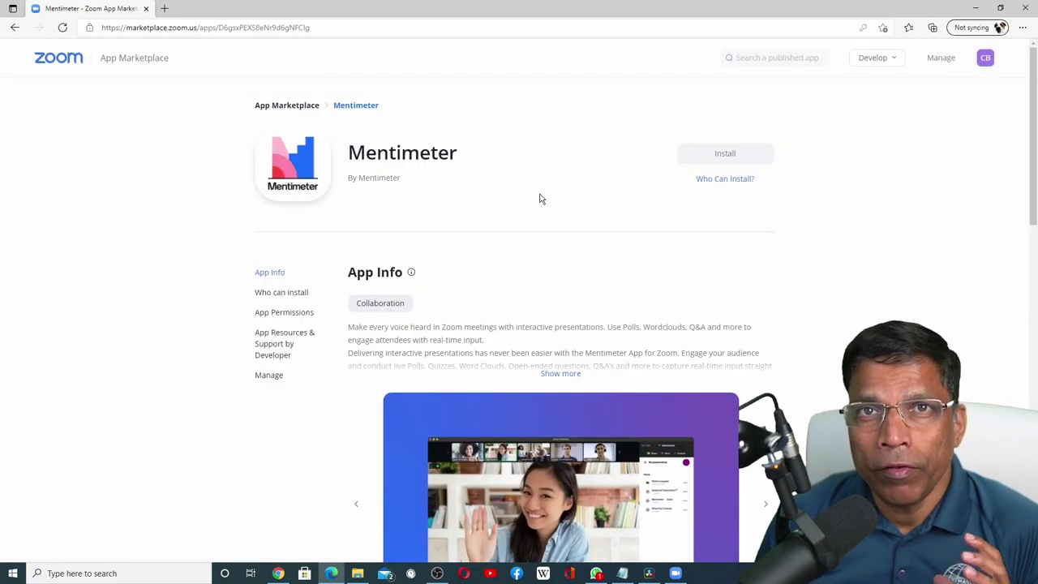
# - Turn on Pre-approve under Who Can Install so all account users may install Mentimeter
pyautogui.click(714, 178)
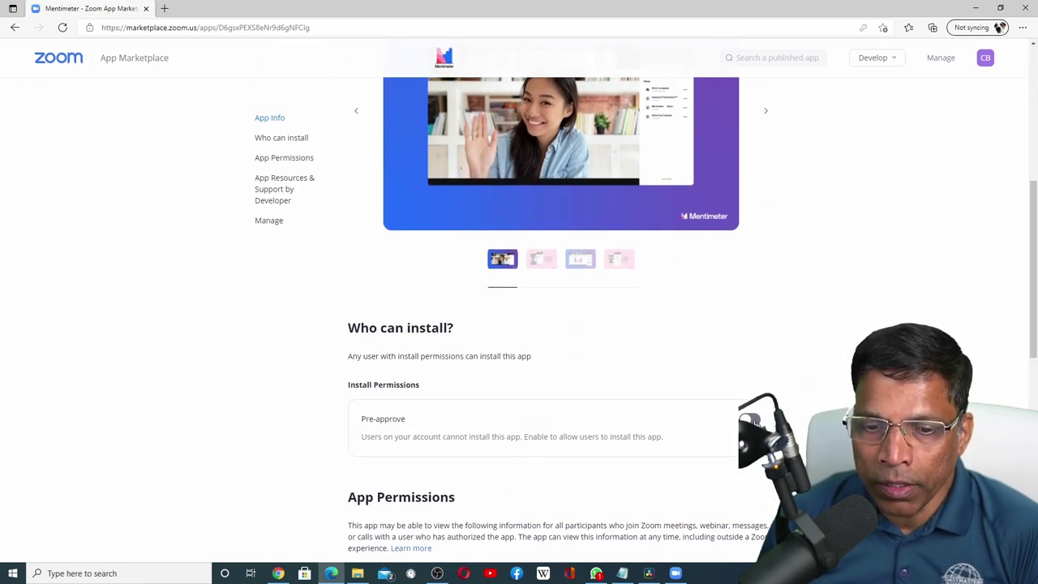
pyautogui.click(749, 419)
pyautogui.scroll(-2, 742, 324)
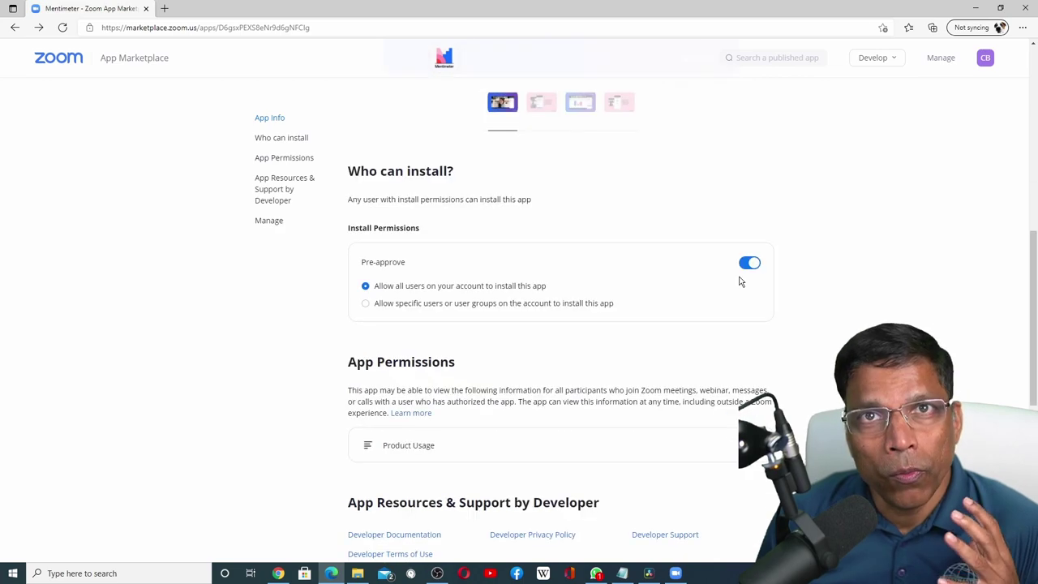
pyautogui.scroll(6, 739, 281)
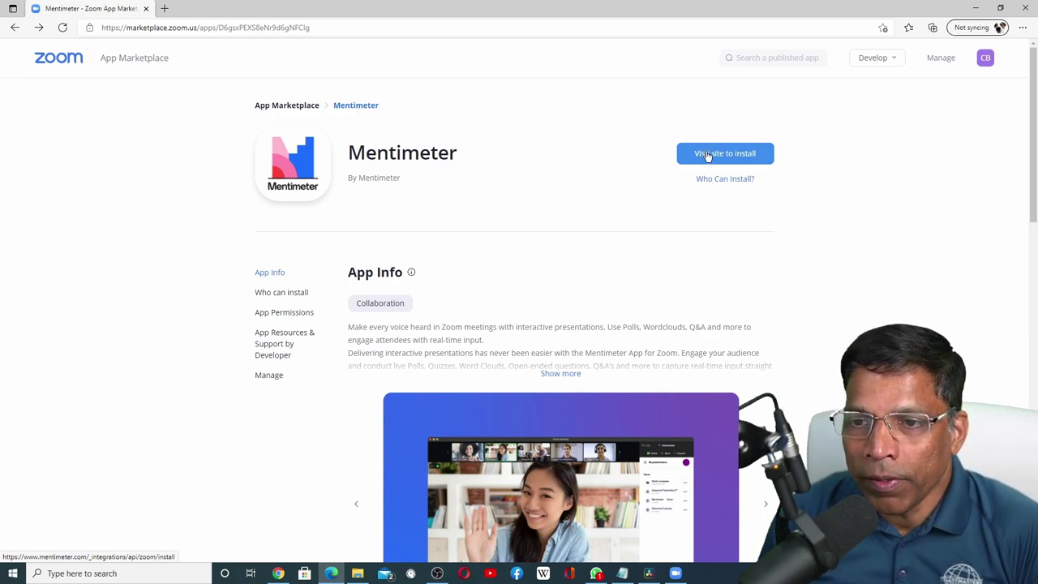
# - Install Mentimeter from its site and authorize it for the Zoom account
pyautogui.click(705, 154)
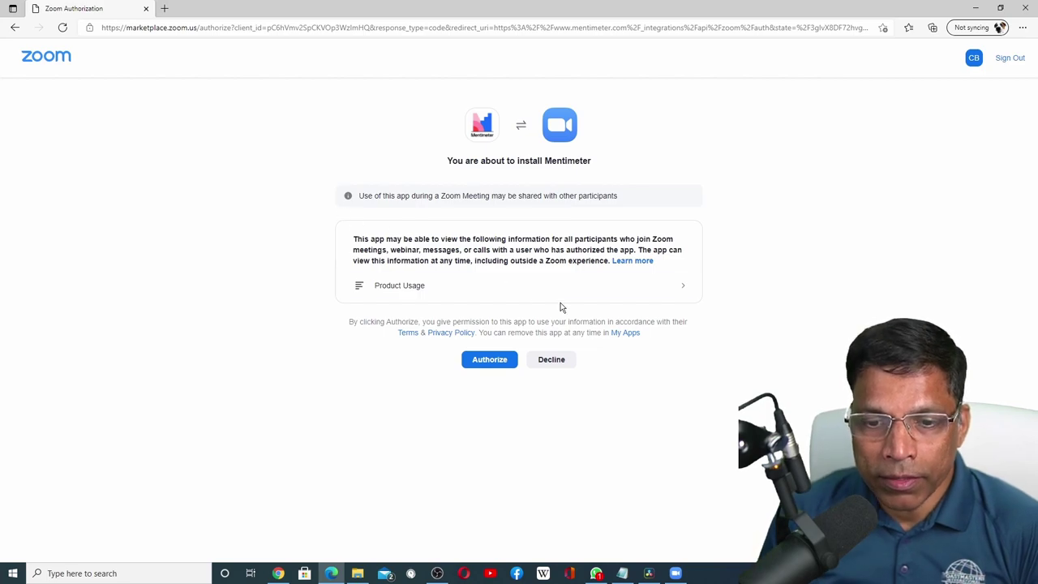
pyautogui.click(489, 360)
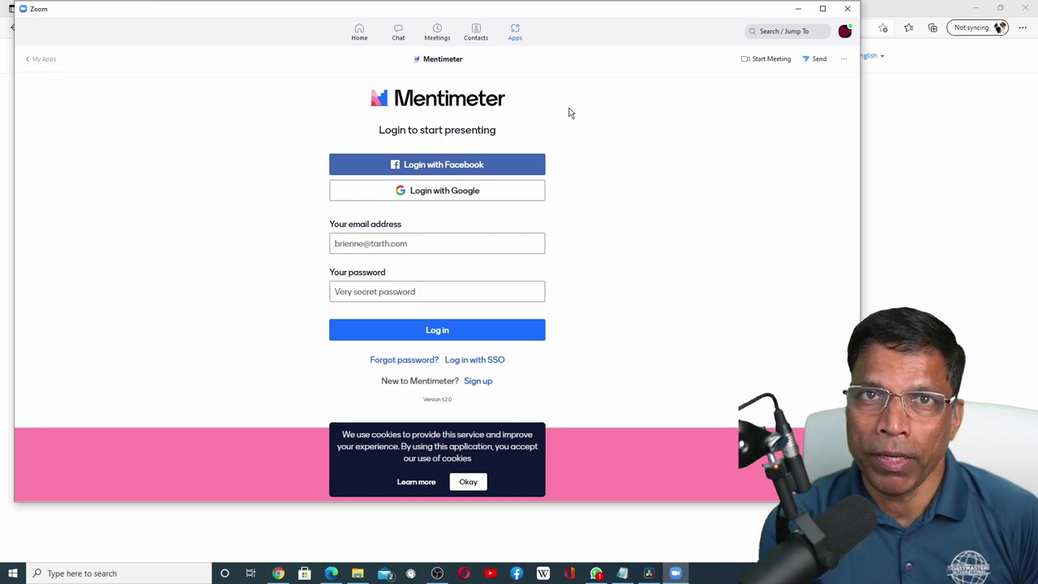
# - Log in to Mentimeter inside Zoom using the verification code copied from the browser
pyautogui.click(429, 165)
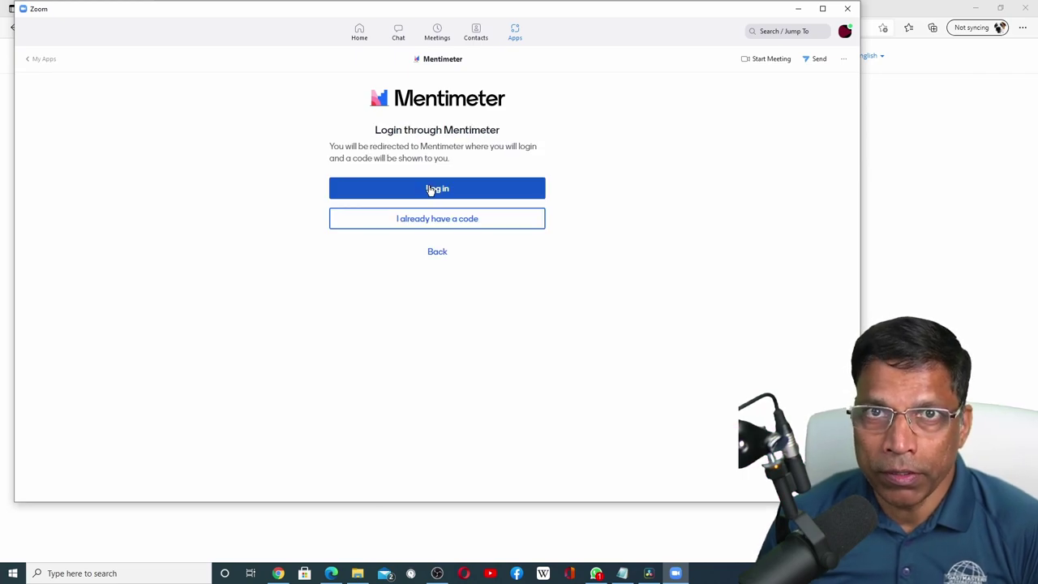
pyautogui.click(430, 190)
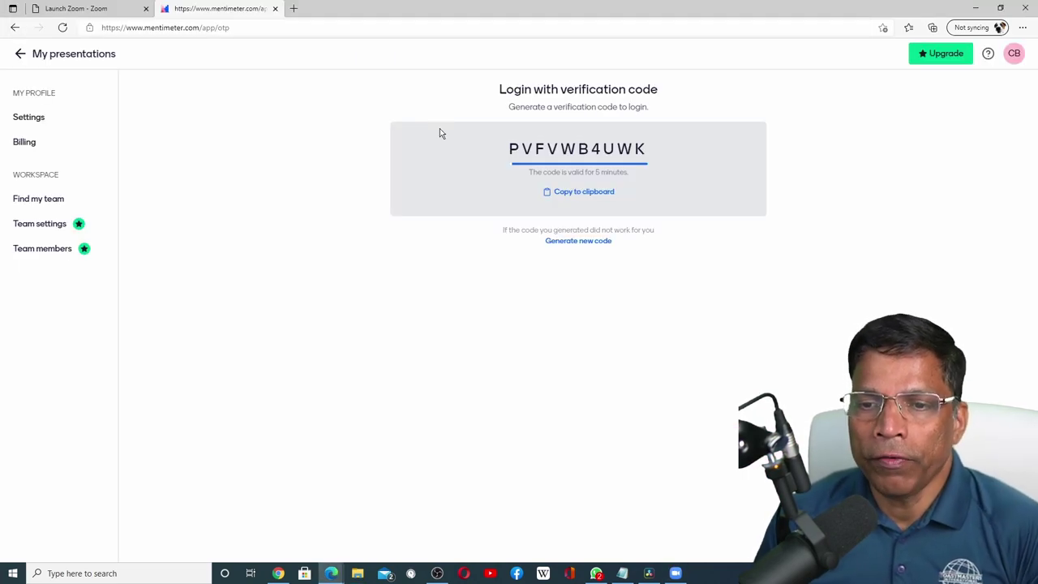
pyautogui.click(585, 194)
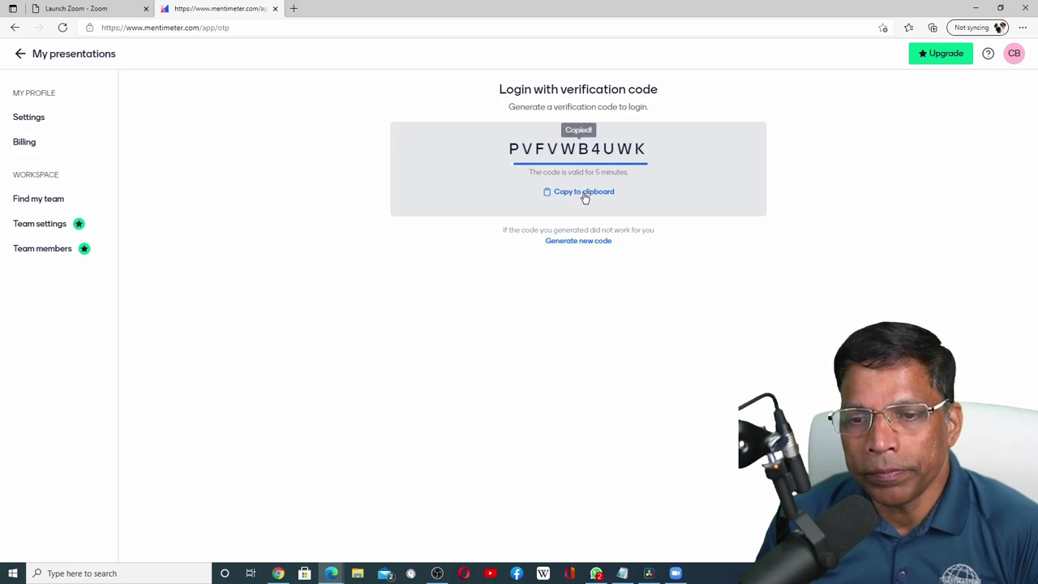
pyautogui.click(678, 575)
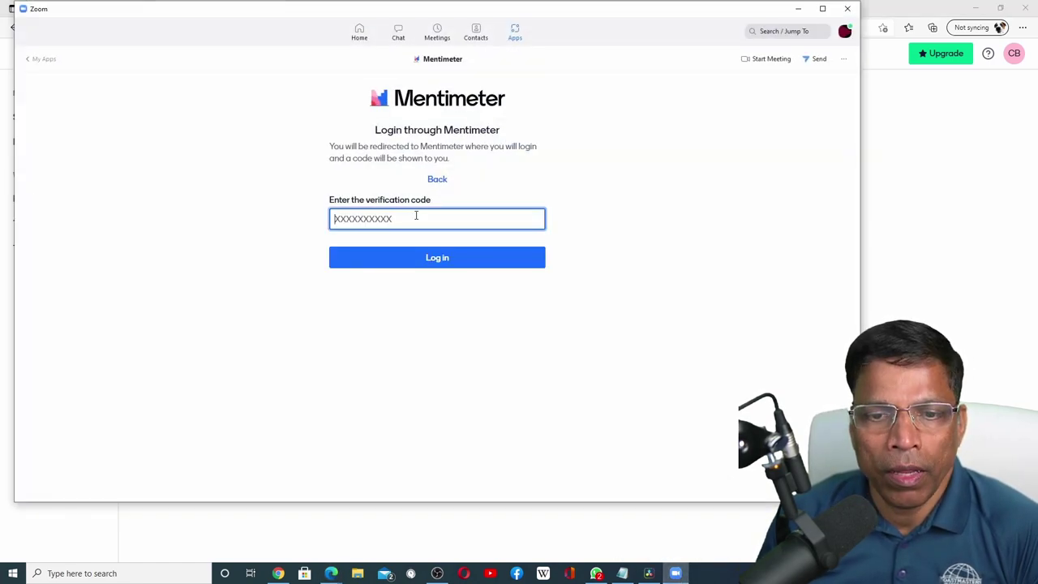
pyautogui.hotkey('ctrl', 'v')
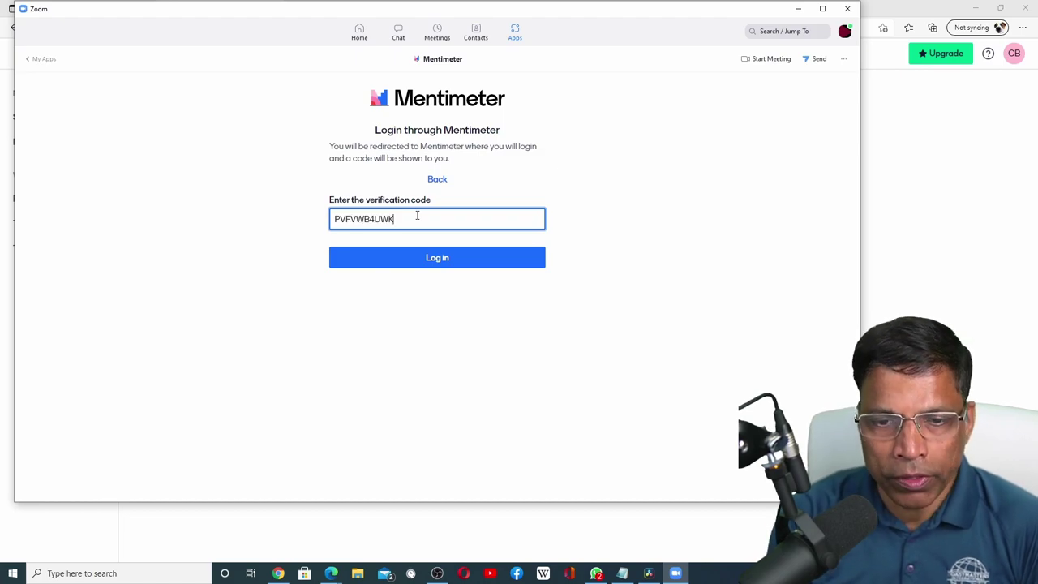
pyautogui.click(429, 258)
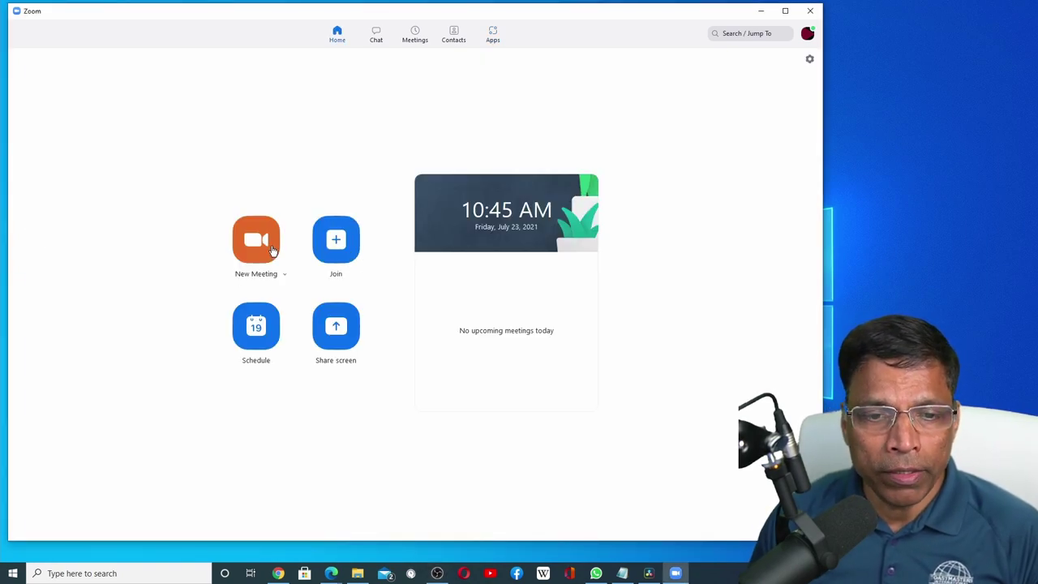
# - Start a new meeting from the Zoom Home tab with New Meeting
pyautogui.click(256, 241)
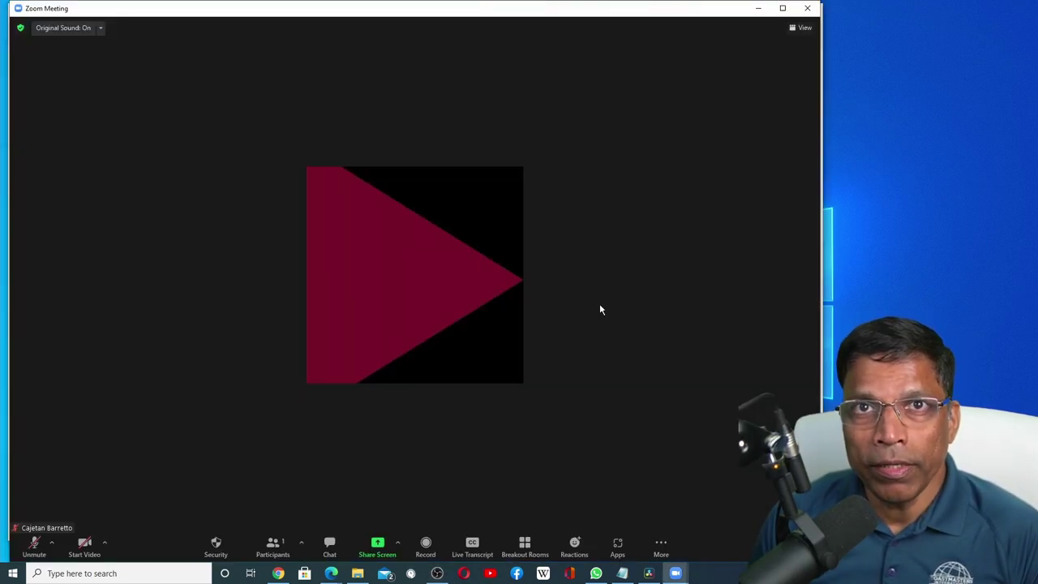
# - Open the meeting's Apps panel and show the Discover Zoom Apps list
pyautogui.click(618, 548)
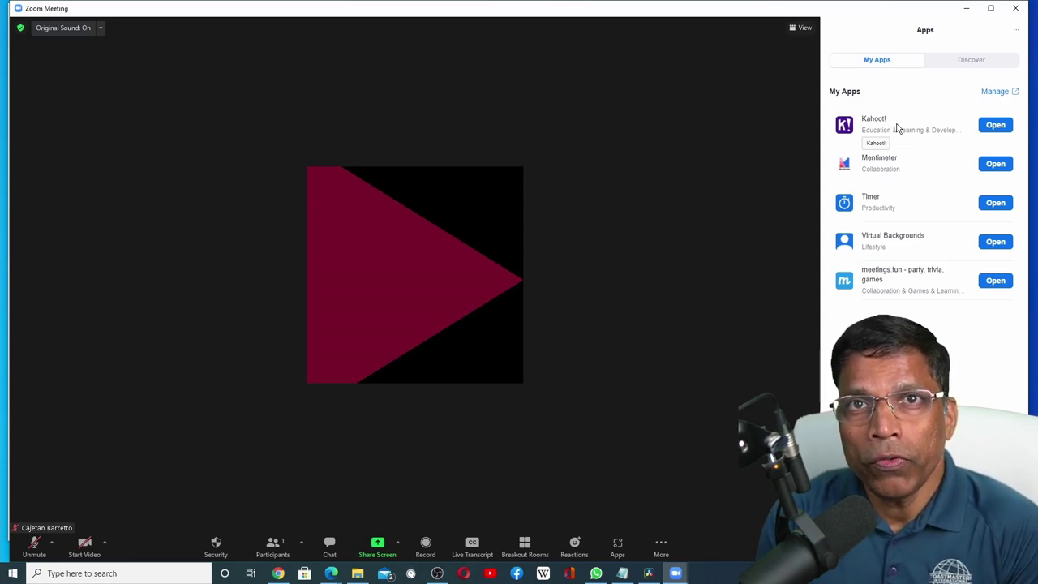
pyautogui.click(977, 60)
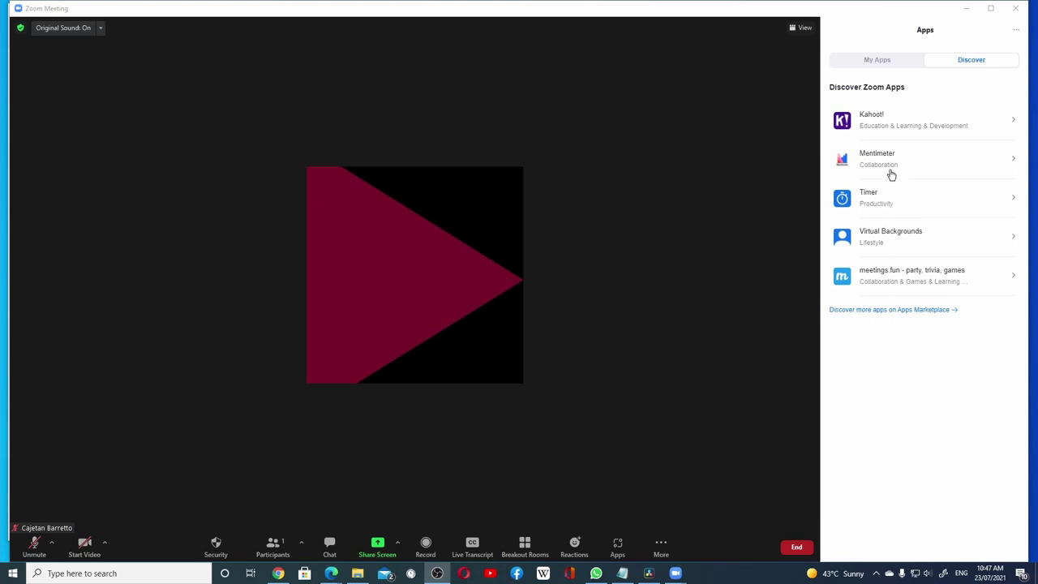
# - Open the Timer app in the meeting and review its Share and Send options
pyautogui.click(875, 203)
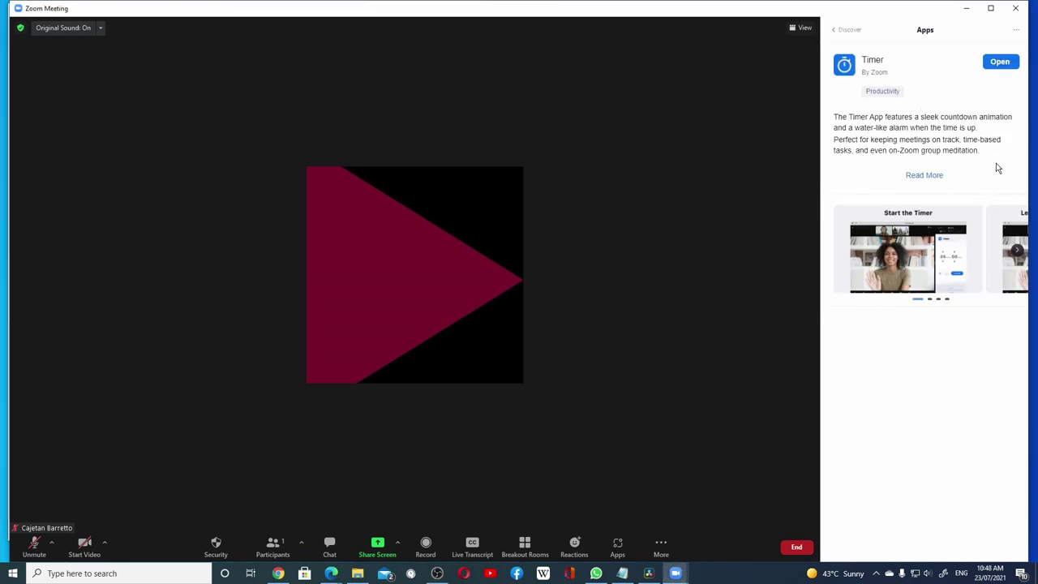
pyautogui.click(1000, 62)
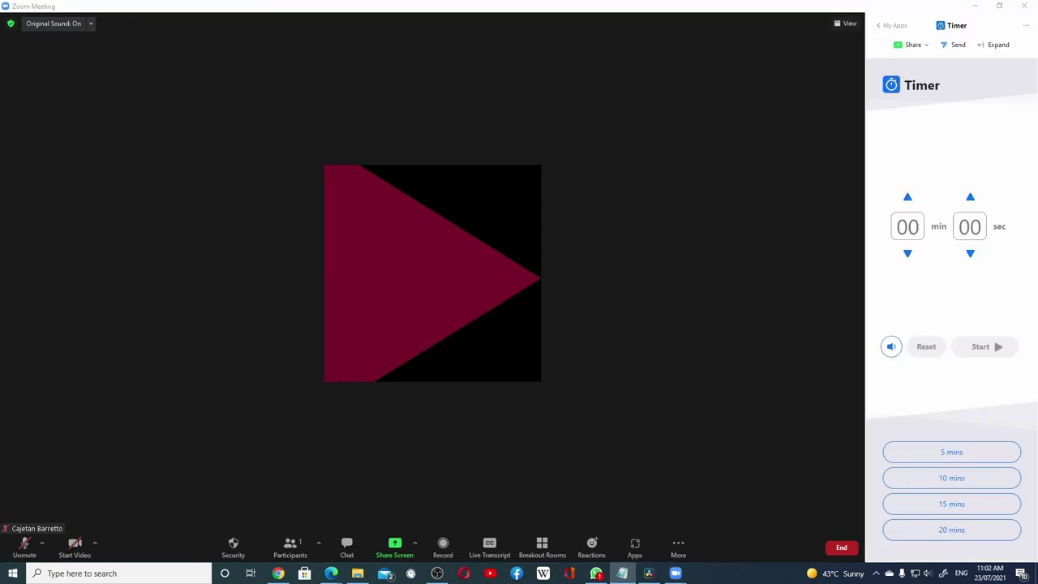
pyautogui.click(926, 47)
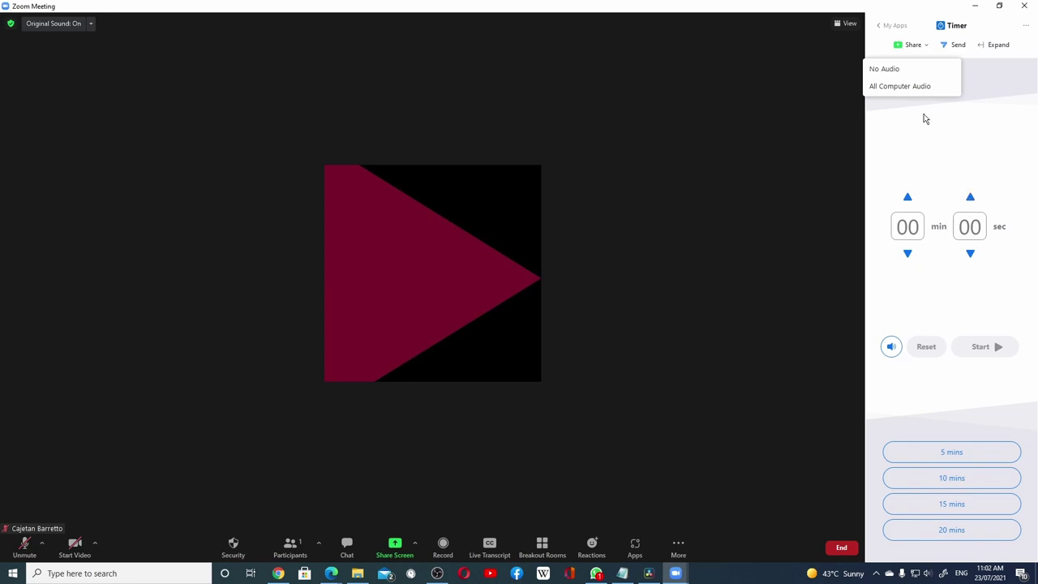
pyautogui.click(890, 69)
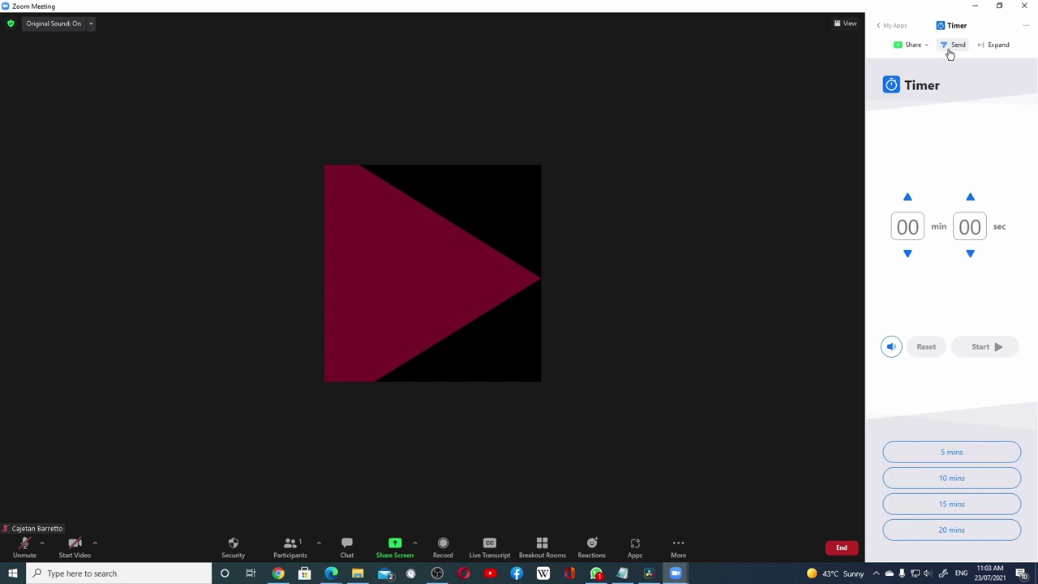
pyautogui.click(952, 49)
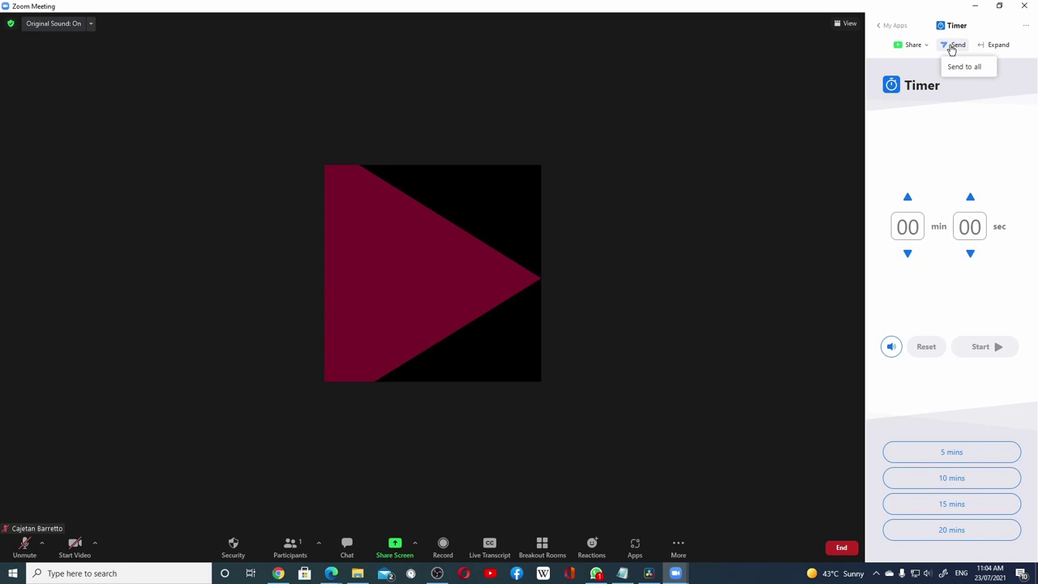
pyautogui.click(996, 47)
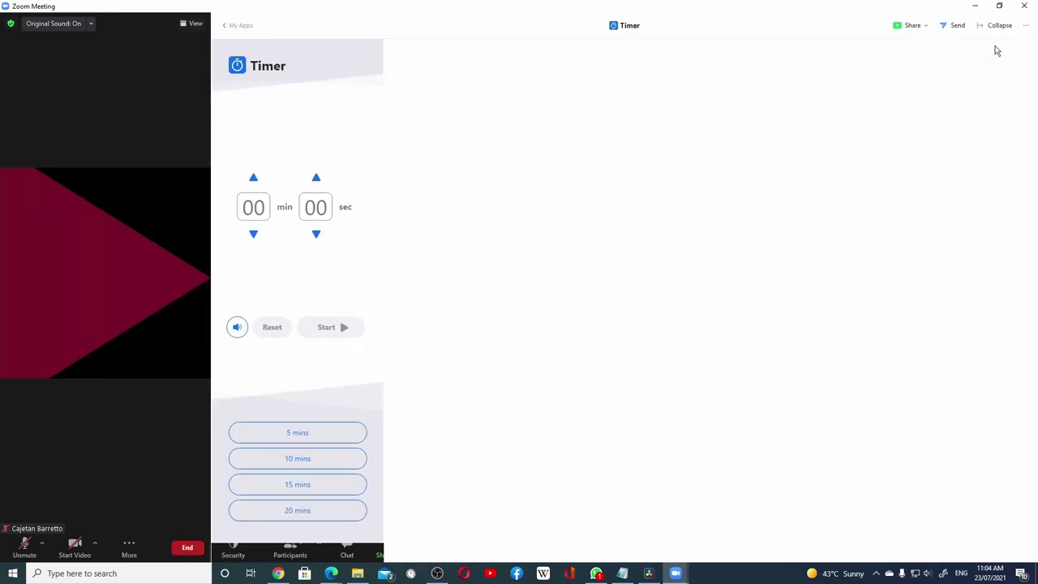
pyautogui.click(998, 28)
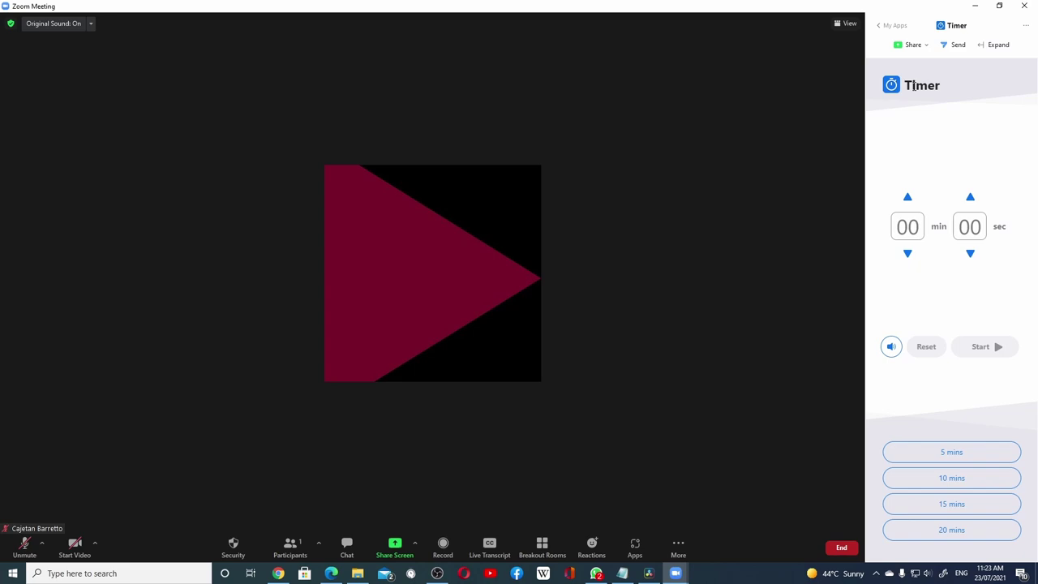
# - Try the 5 and 10 minute presets, then reset and start a 1-minute countdown
pyautogui.click(941, 464)
pyautogui.click(941, 480)
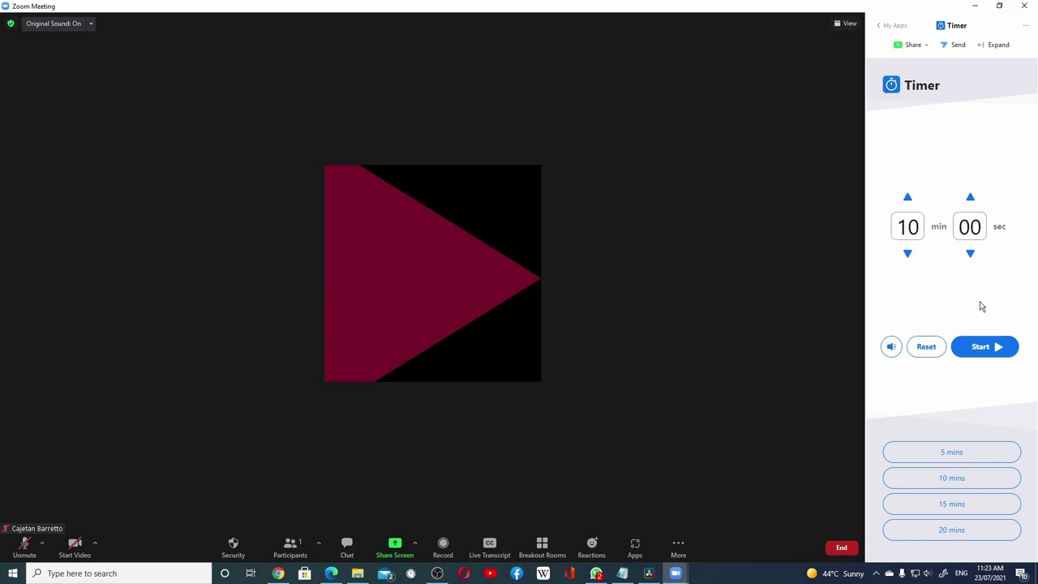
pyautogui.click(931, 350)
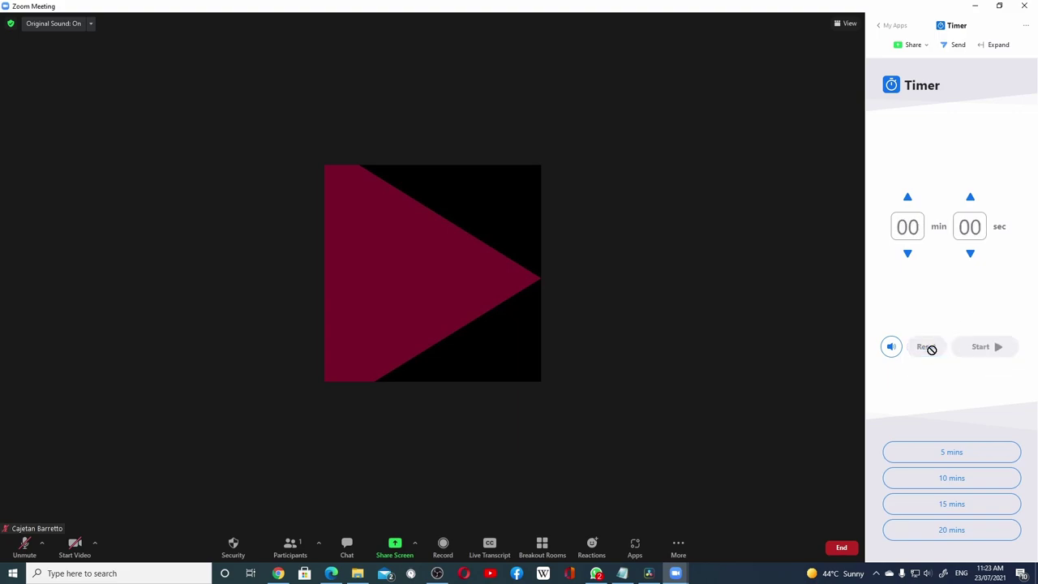
pyautogui.click(907, 199)
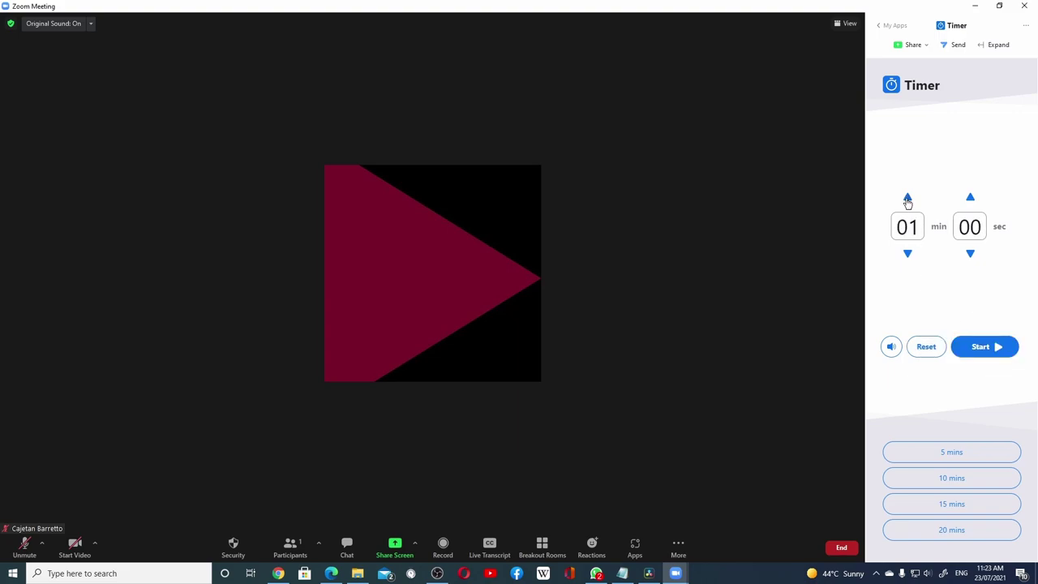
pyautogui.click(989, 355)
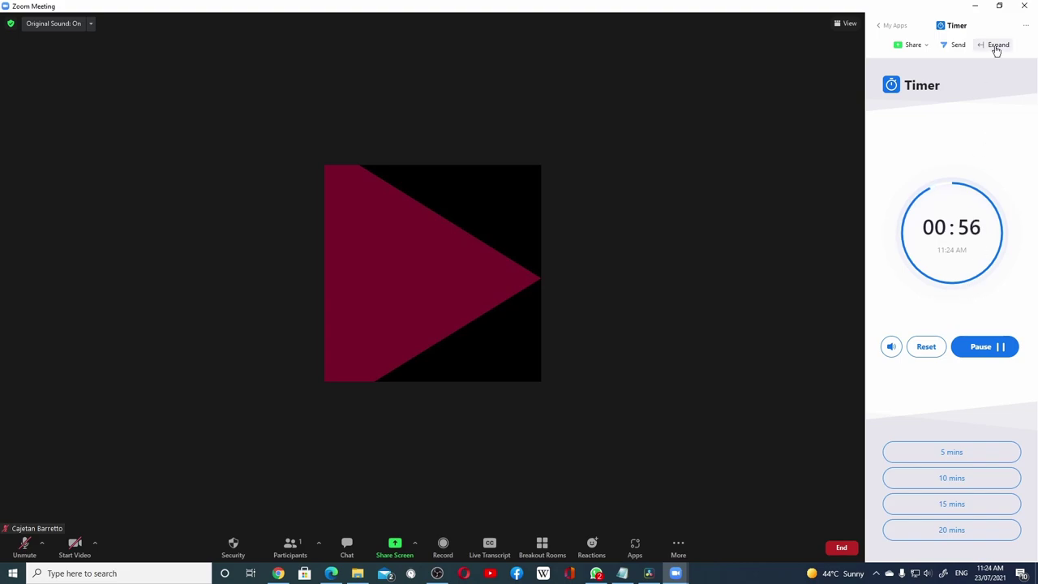
# - Expand the Timer, share it with All Computer Audio, and stop sharing once the minute ends
pyautogui.click(997, 47)
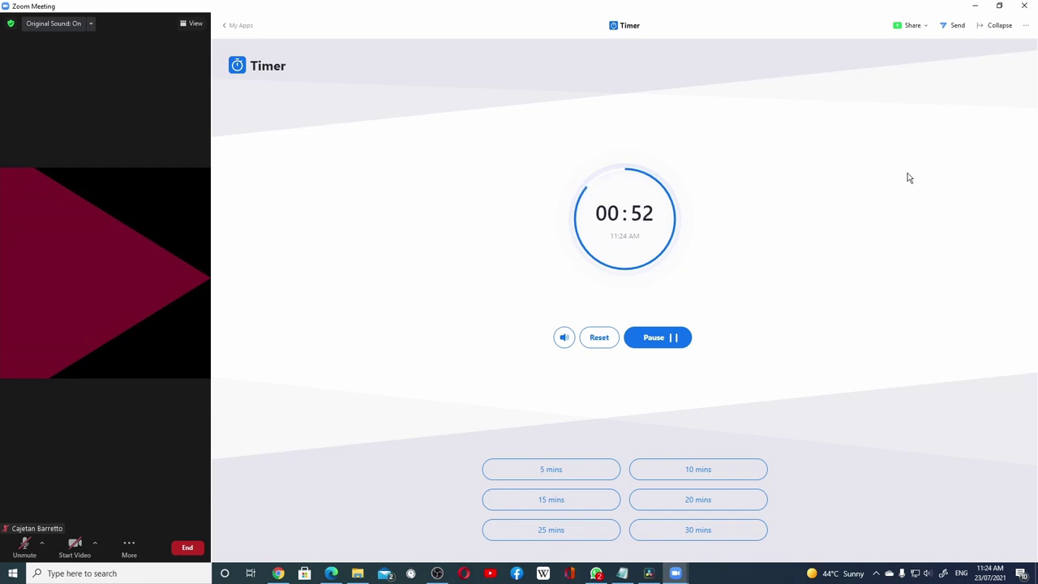
pyautogui.click(926, 27)
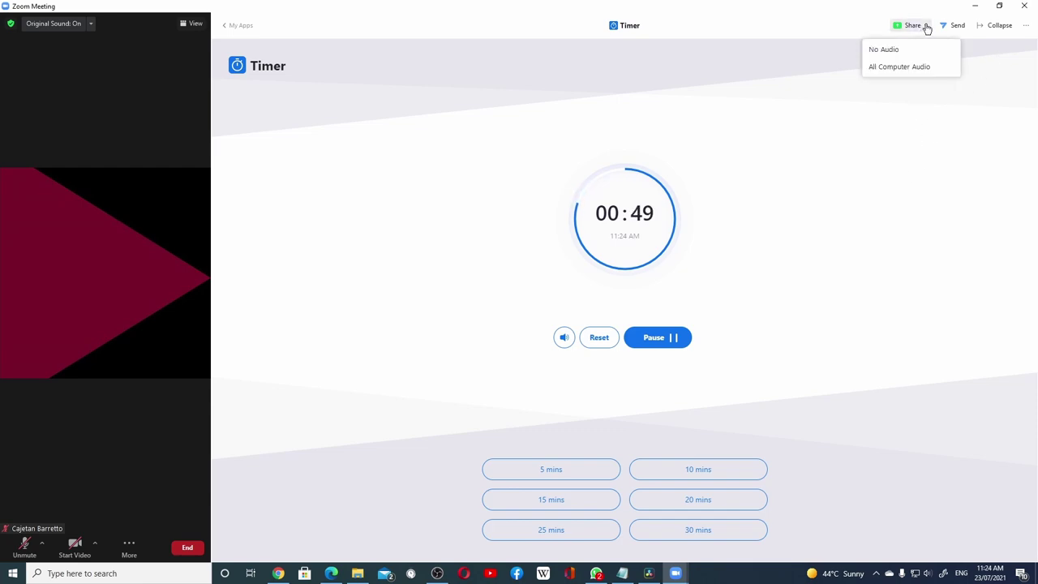
pyautogui.click(897, 65)
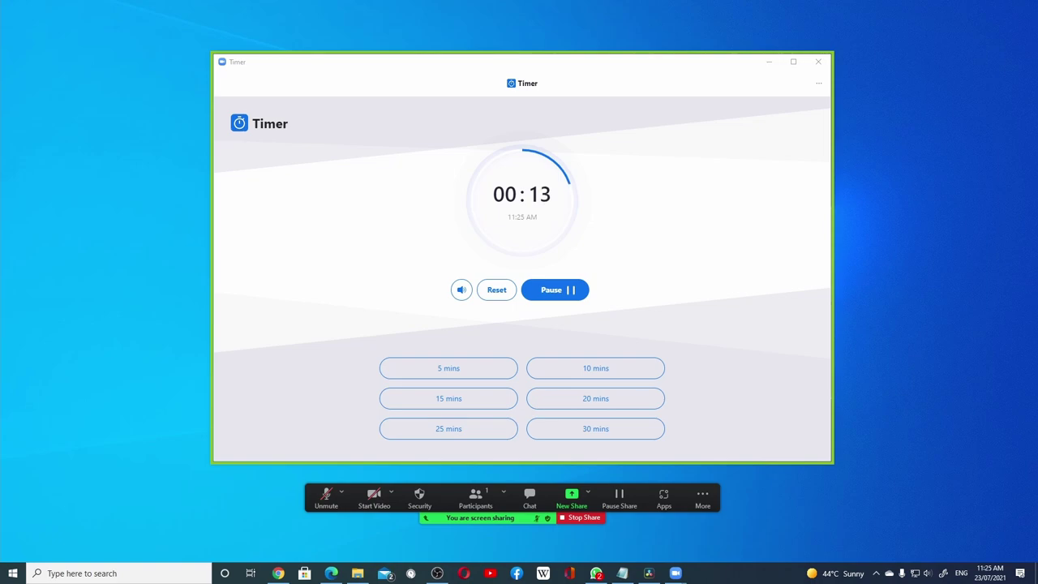
pyautogui.click(578, 519)
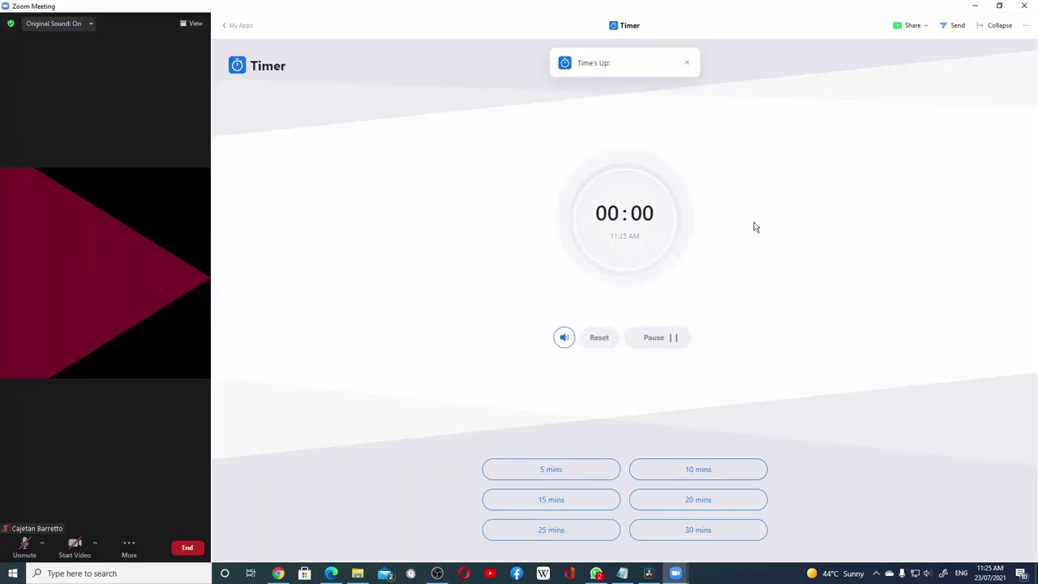
# - Collapse the Timer back to the side panel and open Kahoot! from My Apps
pyautogui.click(998, 26)
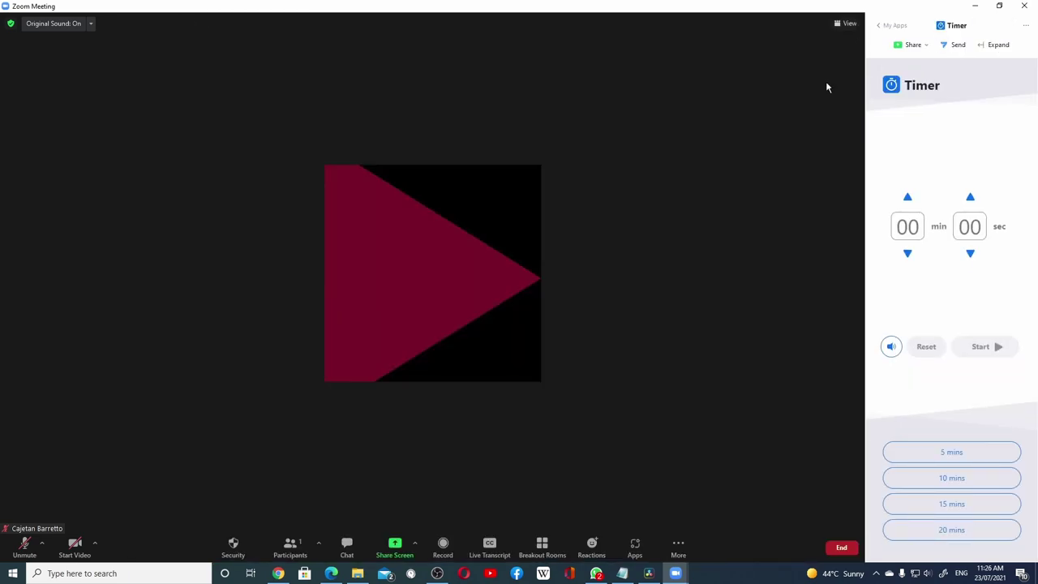
pyautogui.click(893, 26)
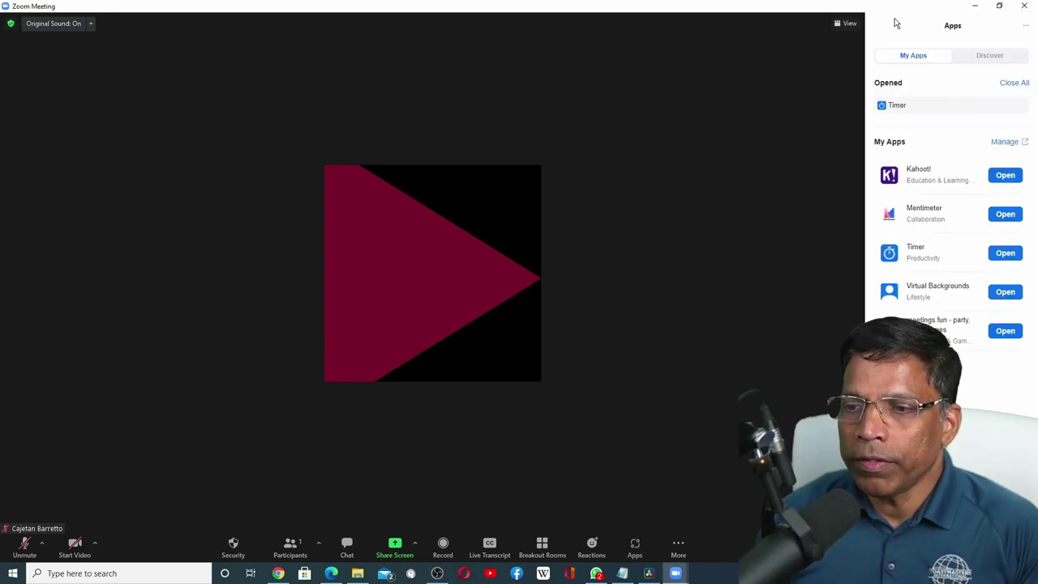
pyautogui.click(1003, 178)
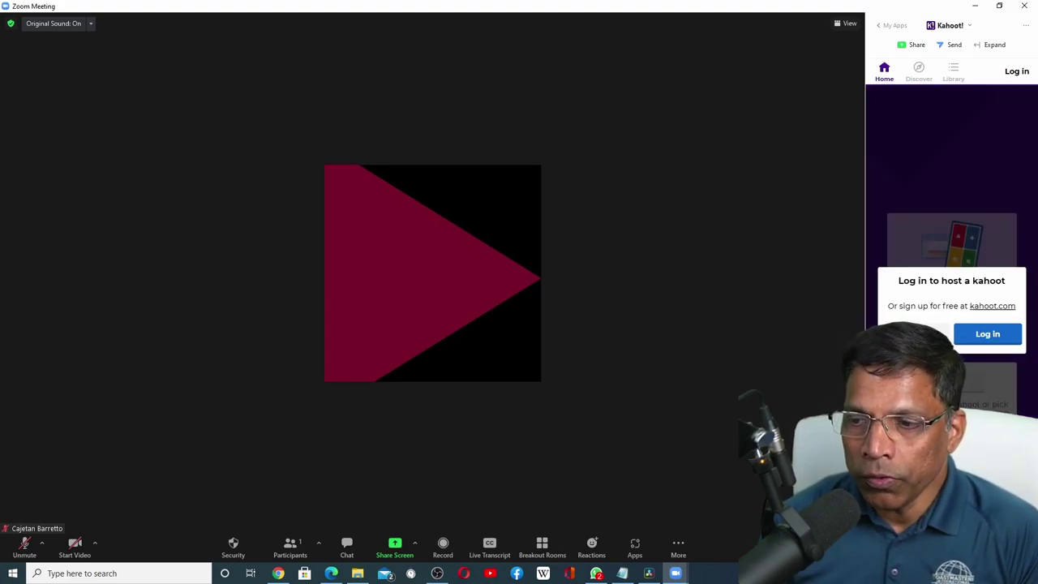
# - Log in to Kahoot! through the browser page and allow it to open Zoom Meetings
pyautogui.click(974, 343)
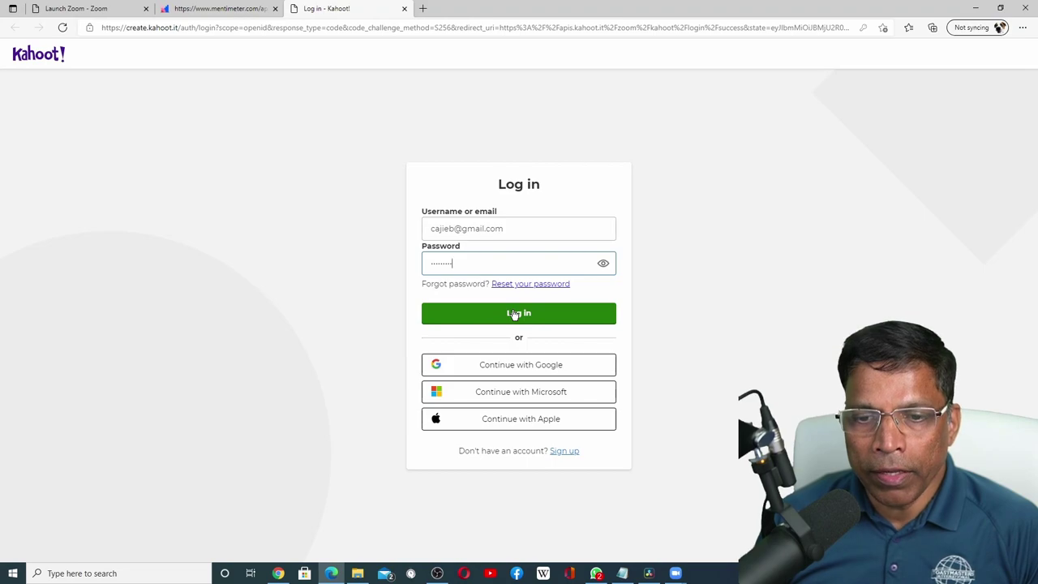
pyautogui.click(515, 315)
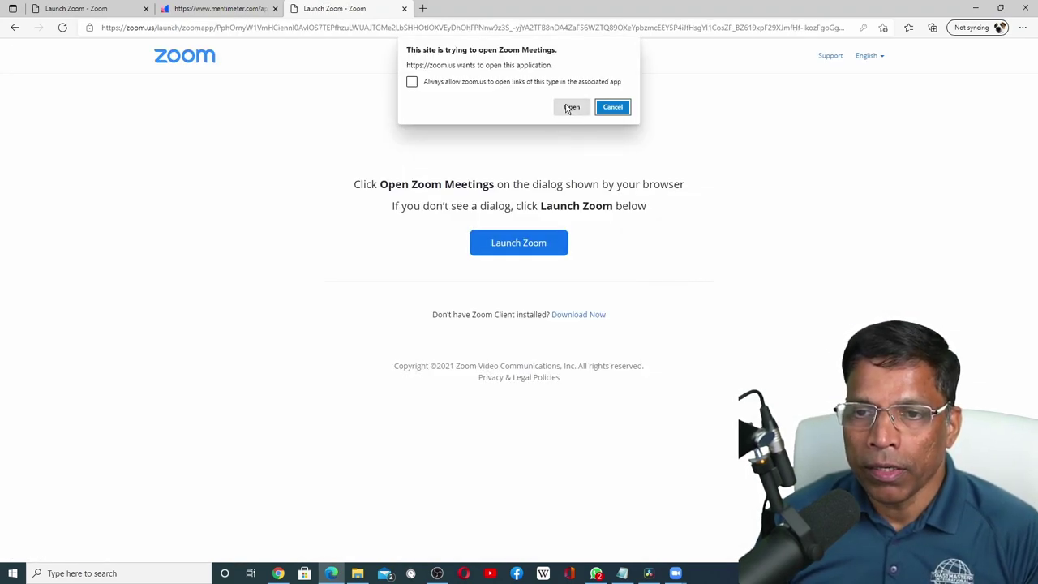
pyautogui.click(570, 108)
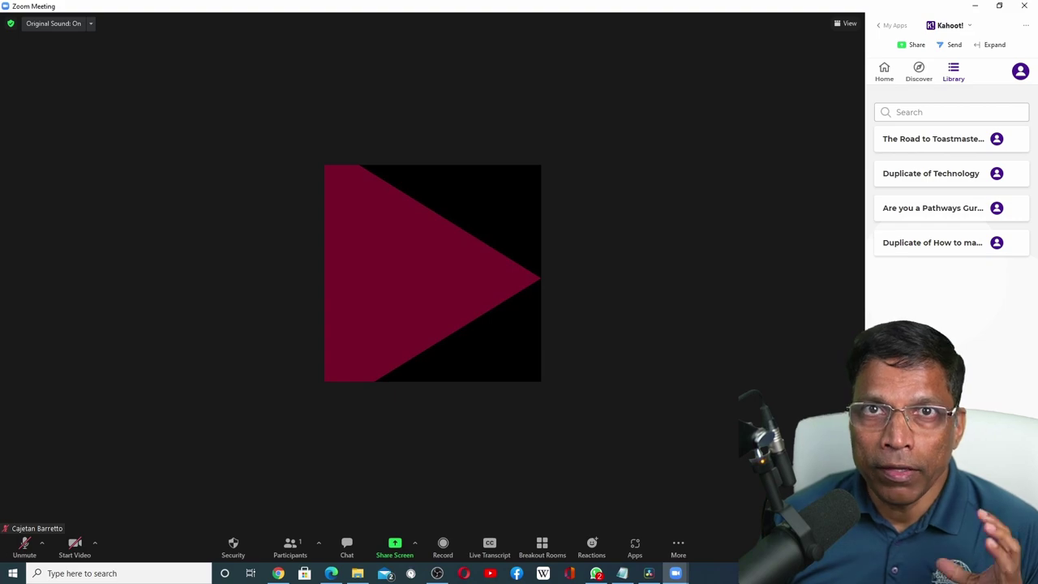
# - Start hosting The Road to Toastmasters kahoot and share its expanded lobby with participants
pyautogui.click(951, 141)
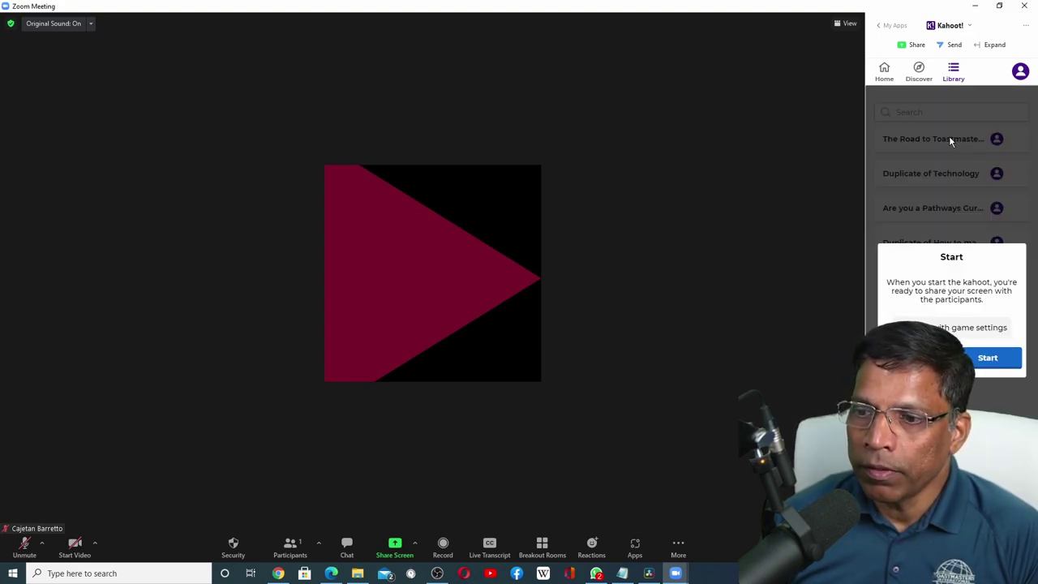
pyautogui.click(988, 358)
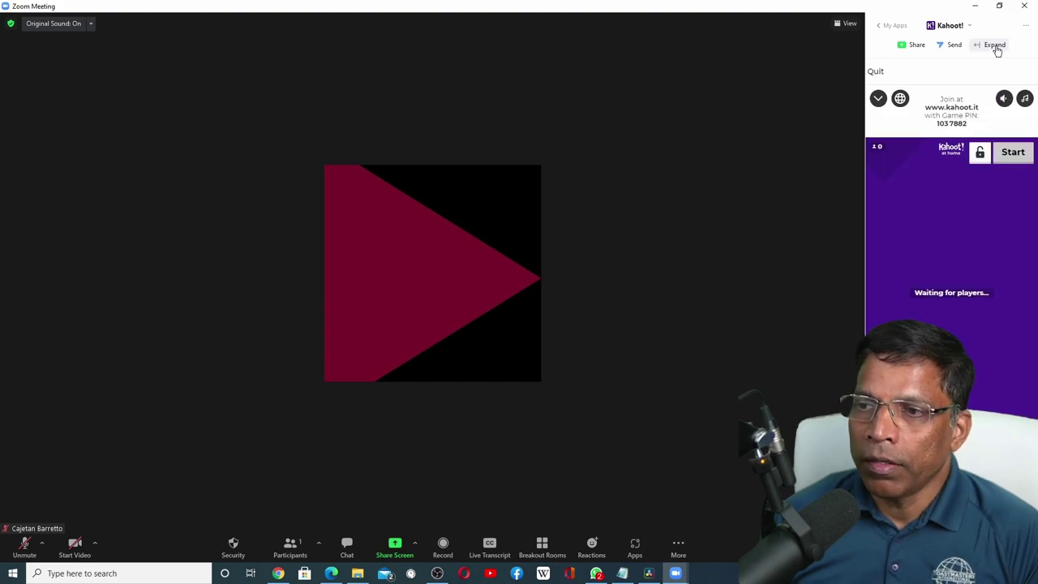
pyautogui.click(995, 47)
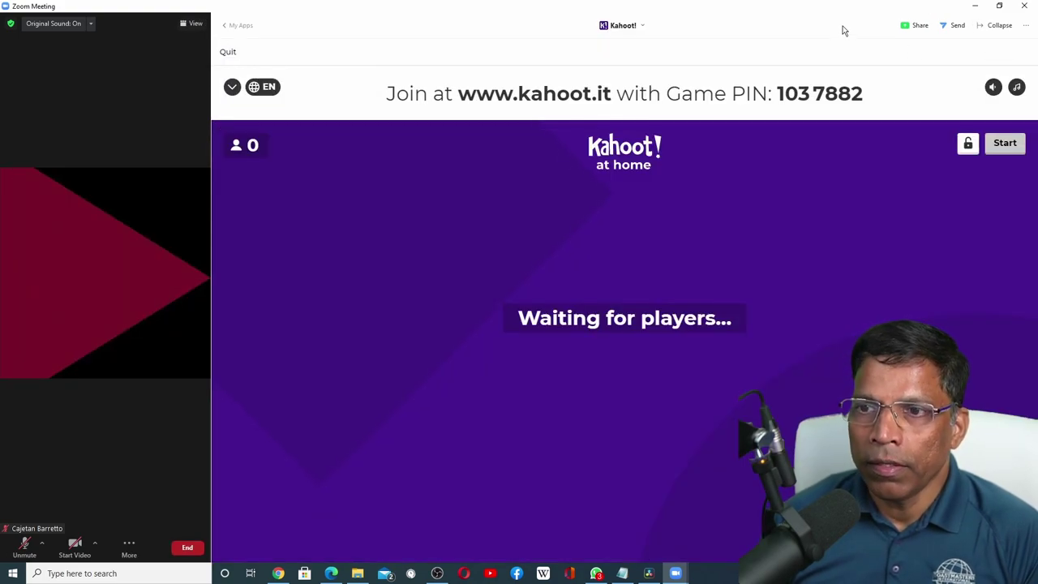
pyautogui.click(925, 29)
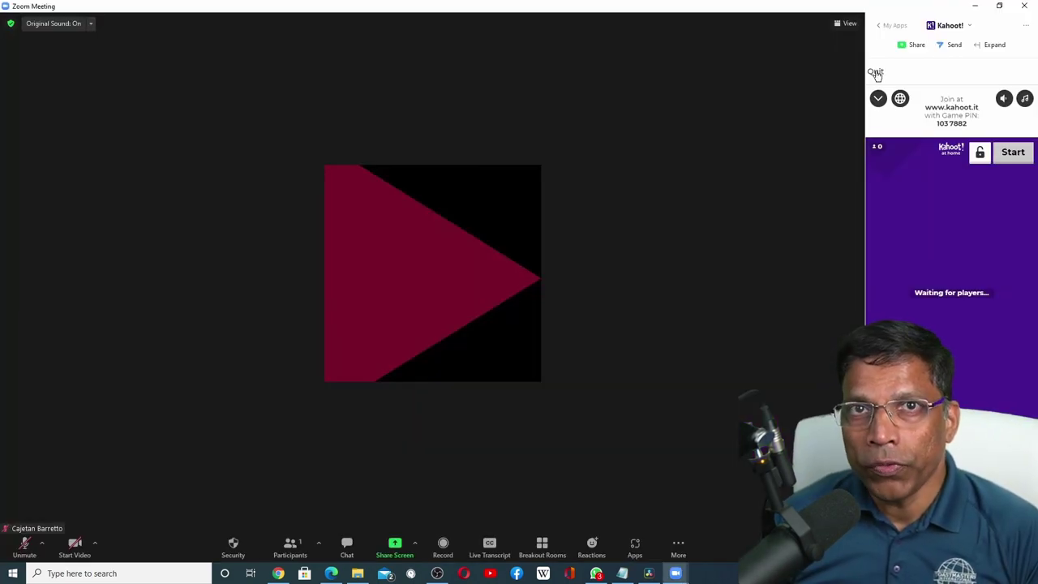
# - Quit the running Kahoot game, confirm with Yes, and return to the My Apps list
pyautogui.click(876, 74)
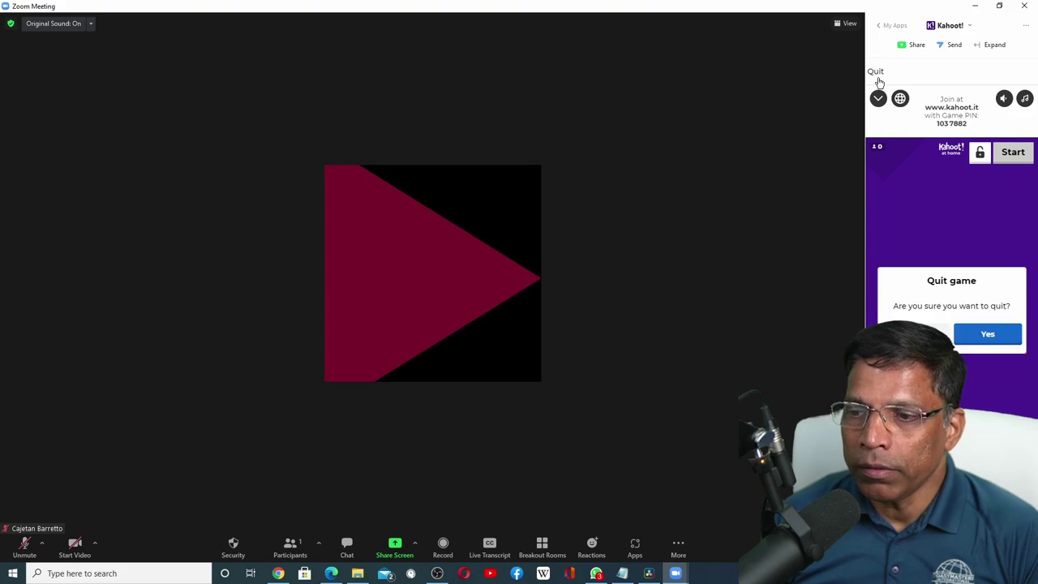
pyautogui.click(993, 336)
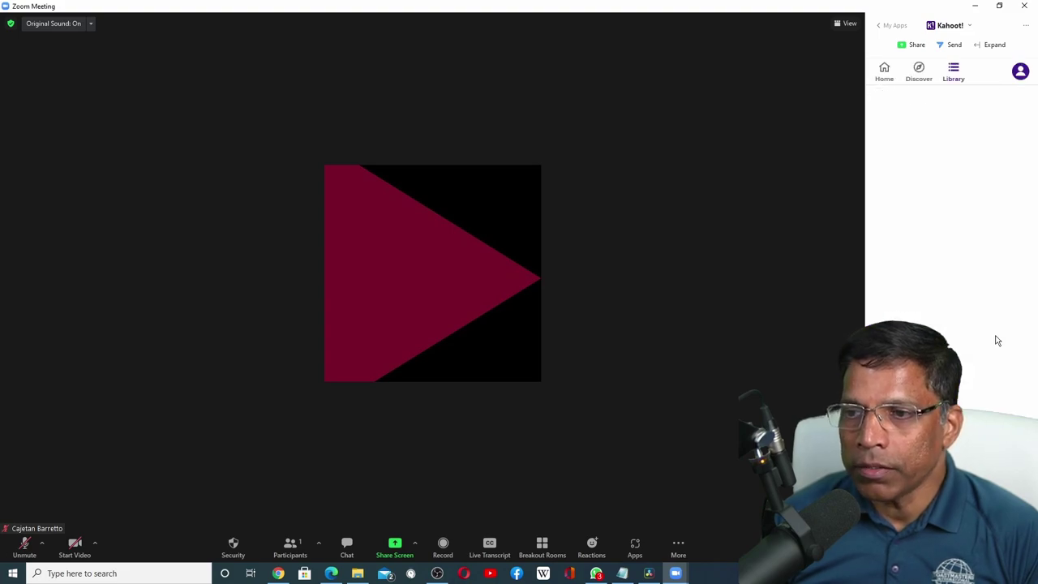
pyautogui.click(895, 27)
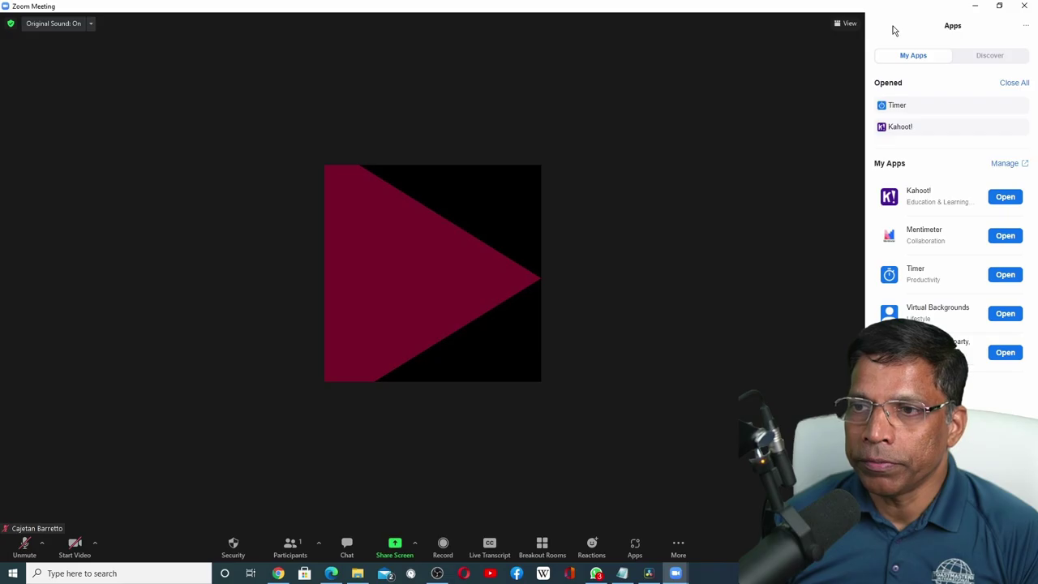